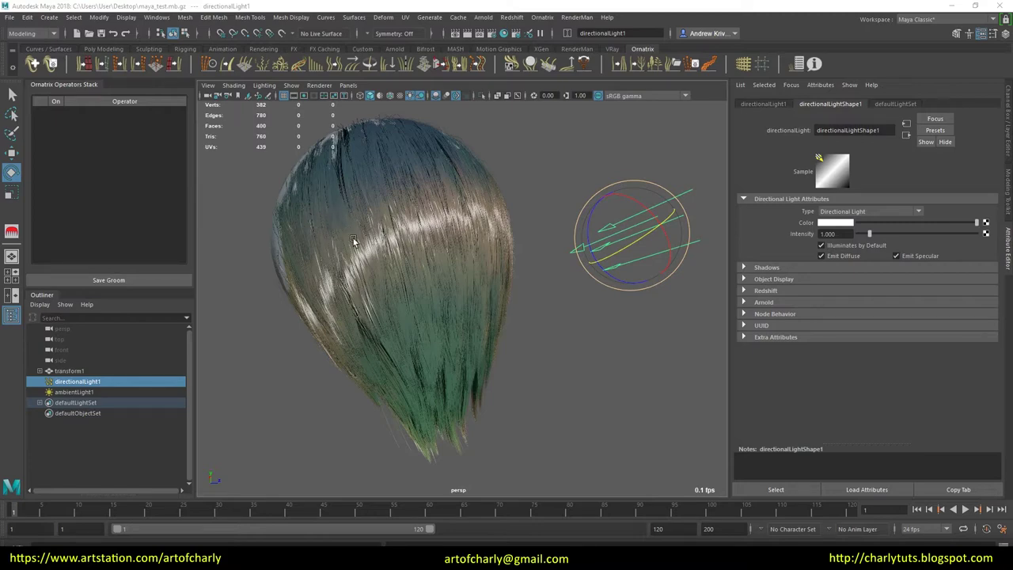
# - Delete the operators ChangeWidth1 through HairFromGuides1 from the hair's Ornatrix stack
pyautogui.click(397, 262)
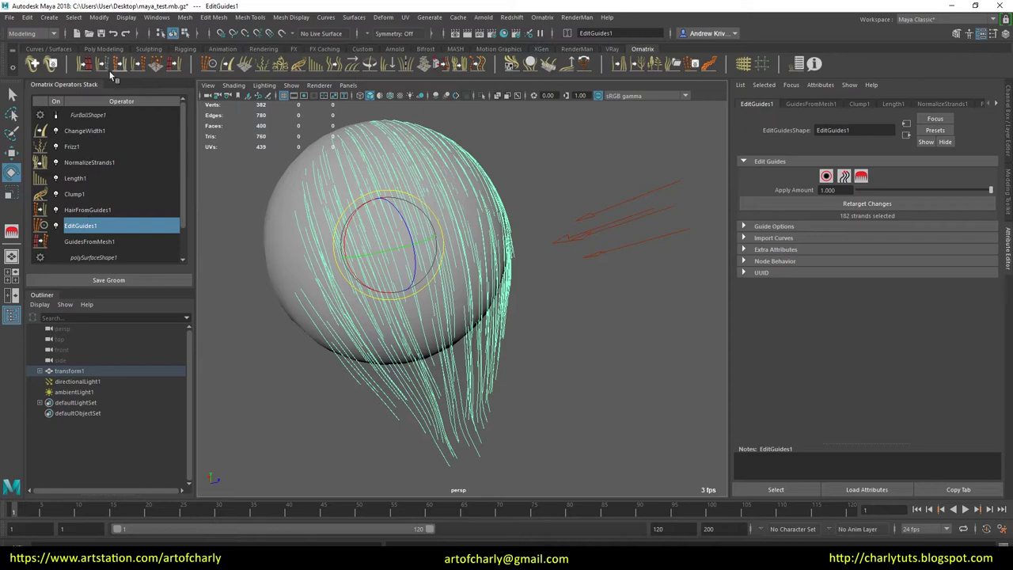
pyautogui.click(100, 210)
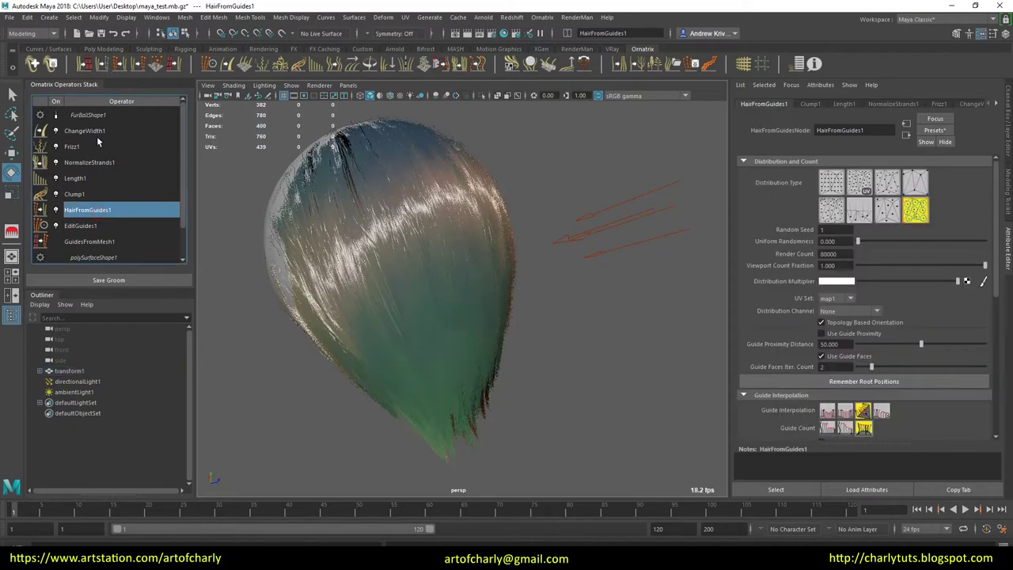
pyautogui.keyDown('shift'); pyautogui.click(95, 131); pyautogui.keyUp('shift')
pyautogui.rightClick(96, 134)
pyautogui.click(128, 146)
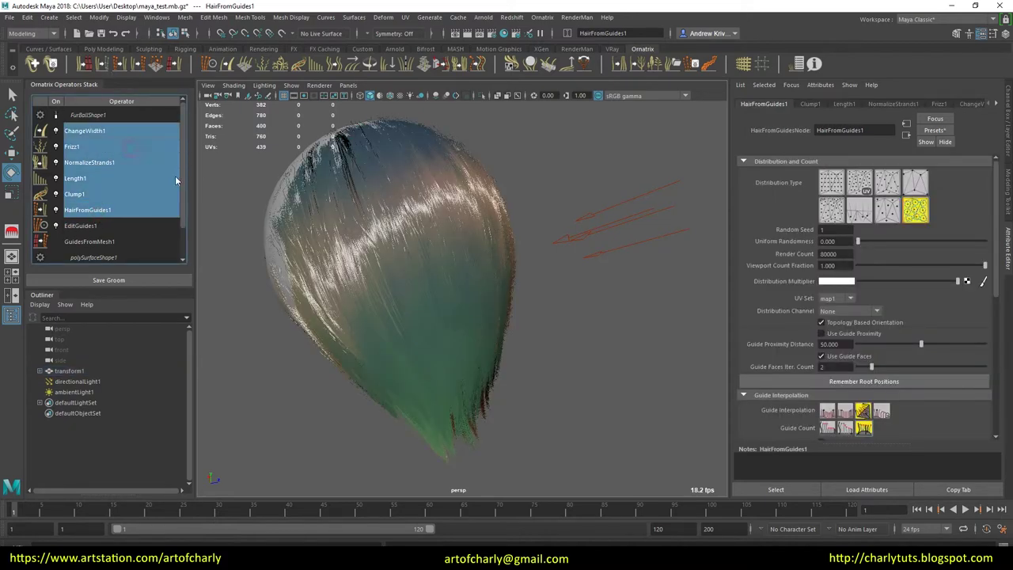
# - Select EditGuides1, reveal FurBall1 under transform1, and add a Curves From Strands operator
pyautogui.click(90, 147)
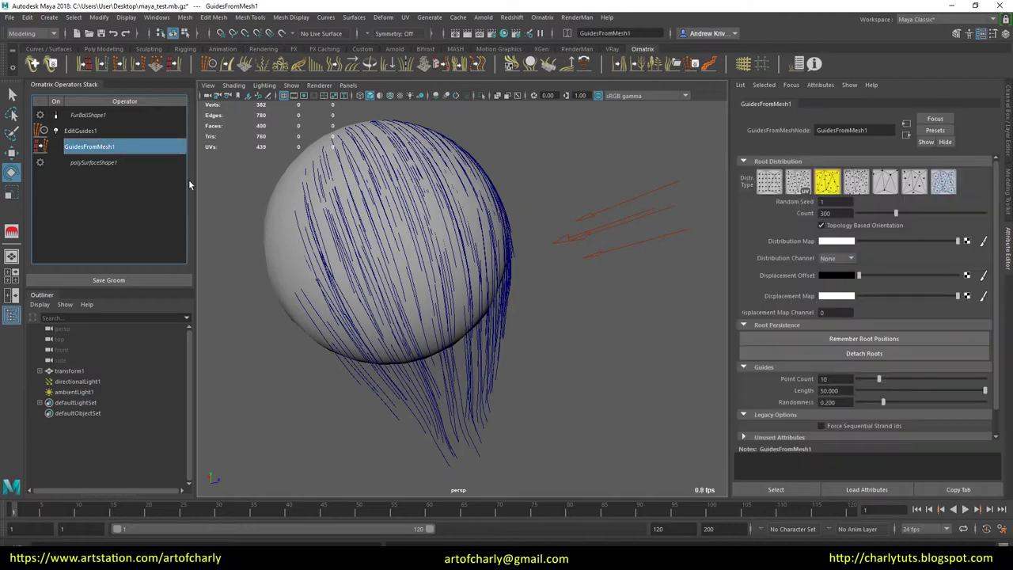
pyautogui.click(80, 131)
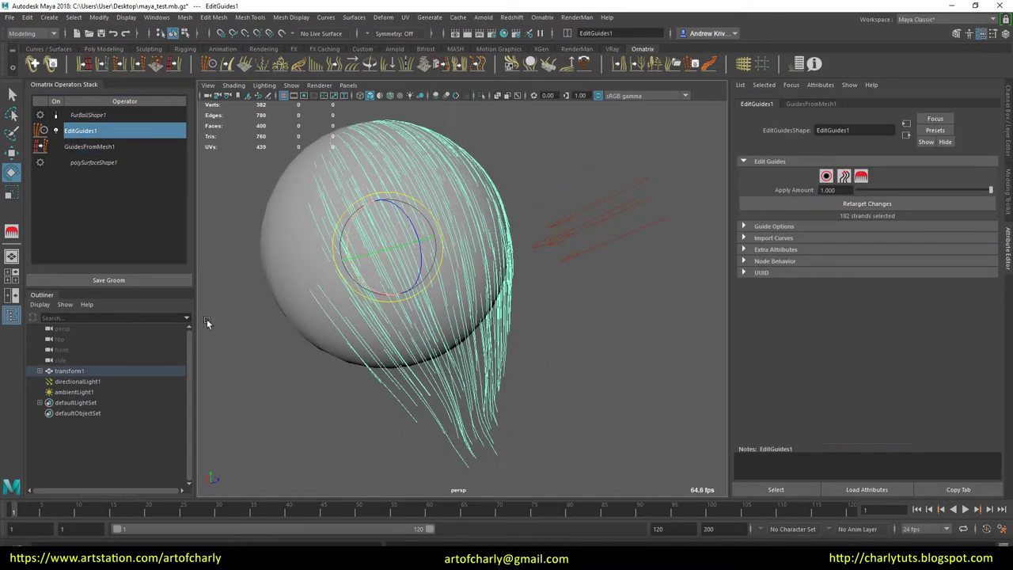
pyautogui.click(40, 371)
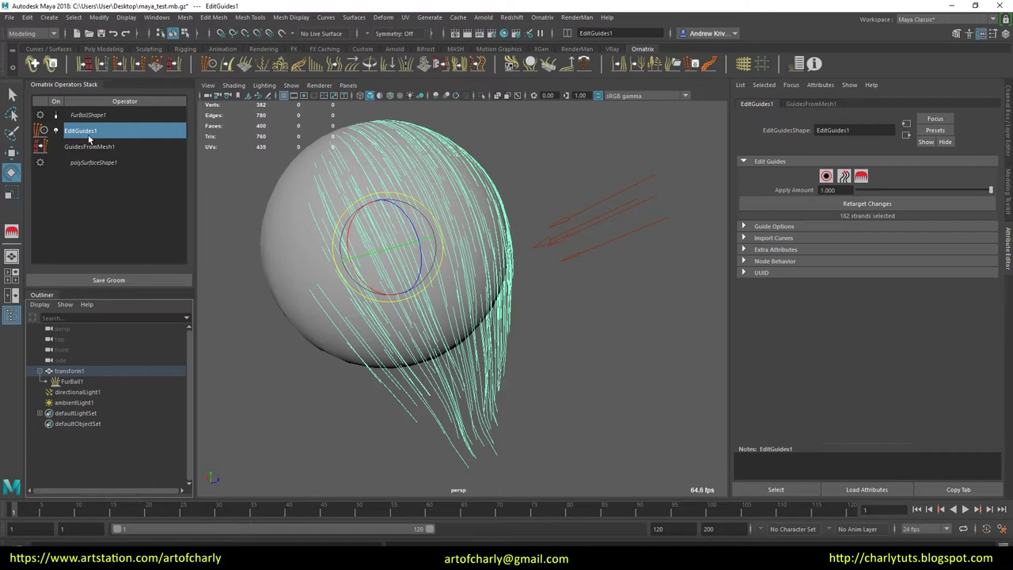
pyautogui.click(103, 65)
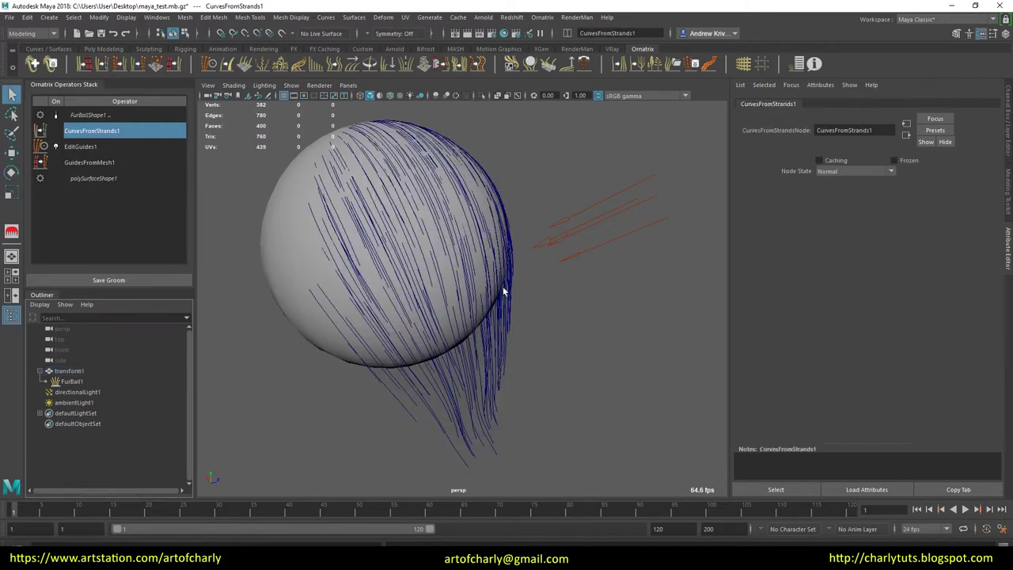
# - Delete the construction history of the FurBall1 node
pyautogui.click(86, 115)
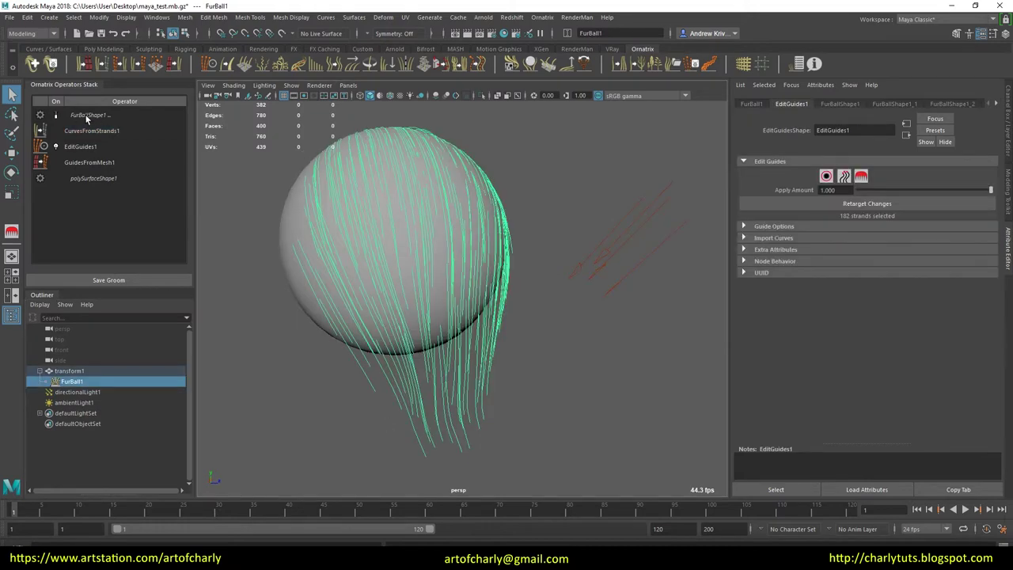
pyautogui.rightClick(87, 115)
pyautogui.click(105, 127)
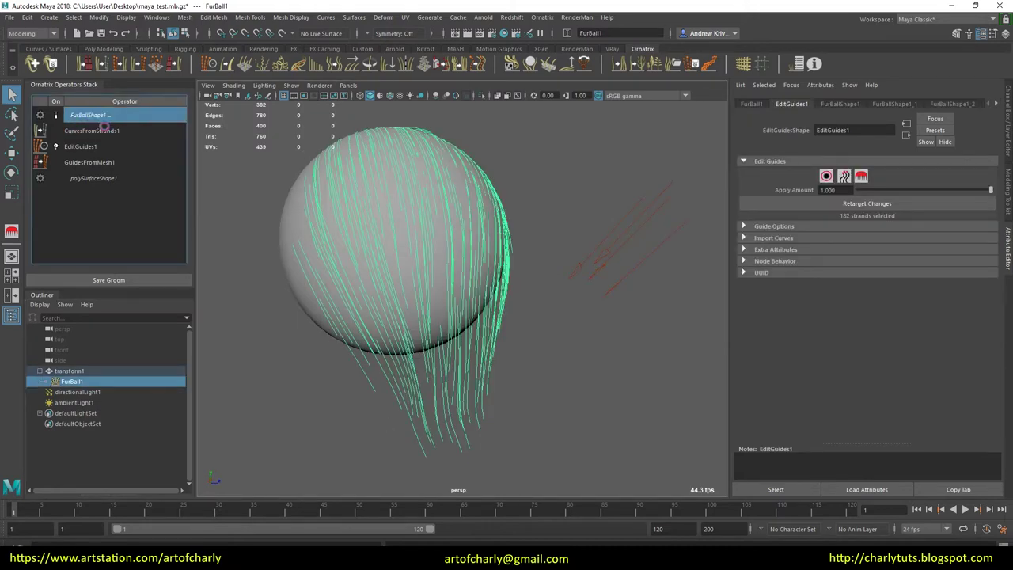
pyautogui.moveTo(352, 256)
pyautogui.keyDown('alt'); pyautogui.mouseDown()
pyautogui.moveTo(356, 309)
pyautogui.moveTo(470, 251)
pyautogui.moveTo(413, 230)
pyautogui.moveTo(416, 249)
pyautogui.moveTo(339, 272)
pyautogui.moveTo(289, 217)
pyautogui.moveTo(333, 238)
pyautogui.mouseUp(); pyautogui.keyUp('alt')
# - Select the FurBall1 curves and the sphere, and add them to the current 3ds Max scene
pyautogui.click(599, 361)
pyautogui.click(407, 235)
pyautogui.click(12, 22)
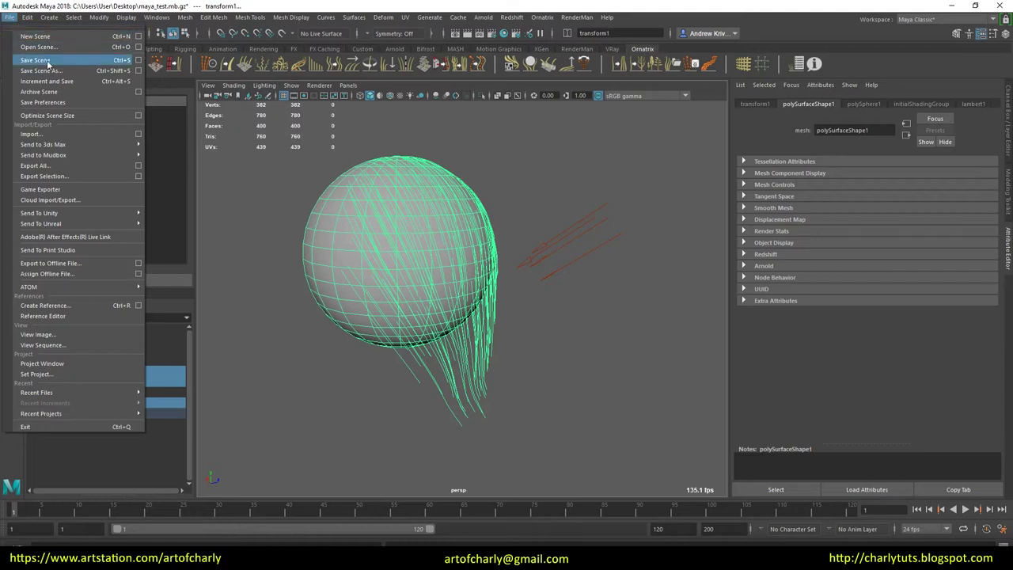
pyautogui.moveTo(44, 144)
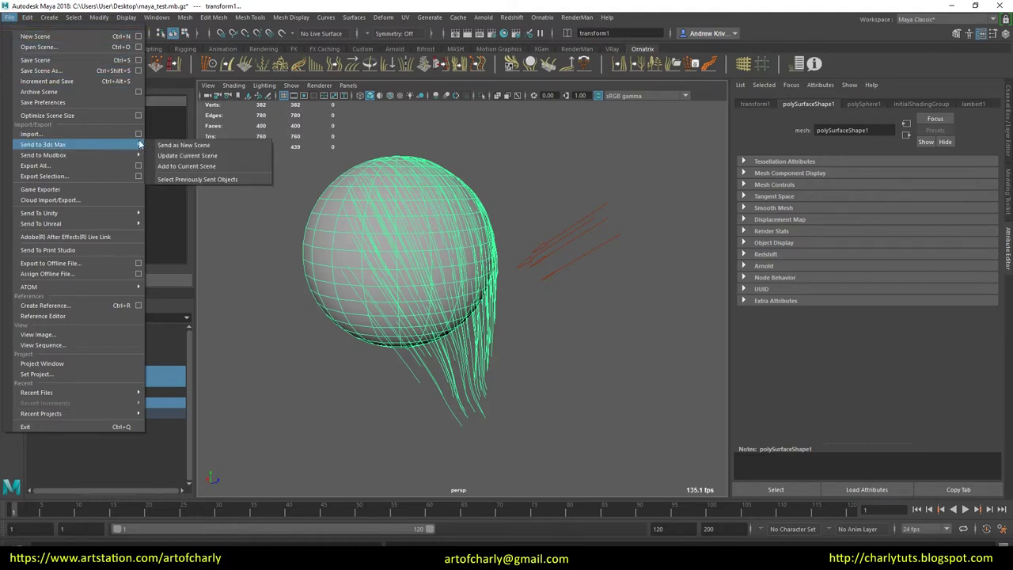
pyautogui.click(201, 170)
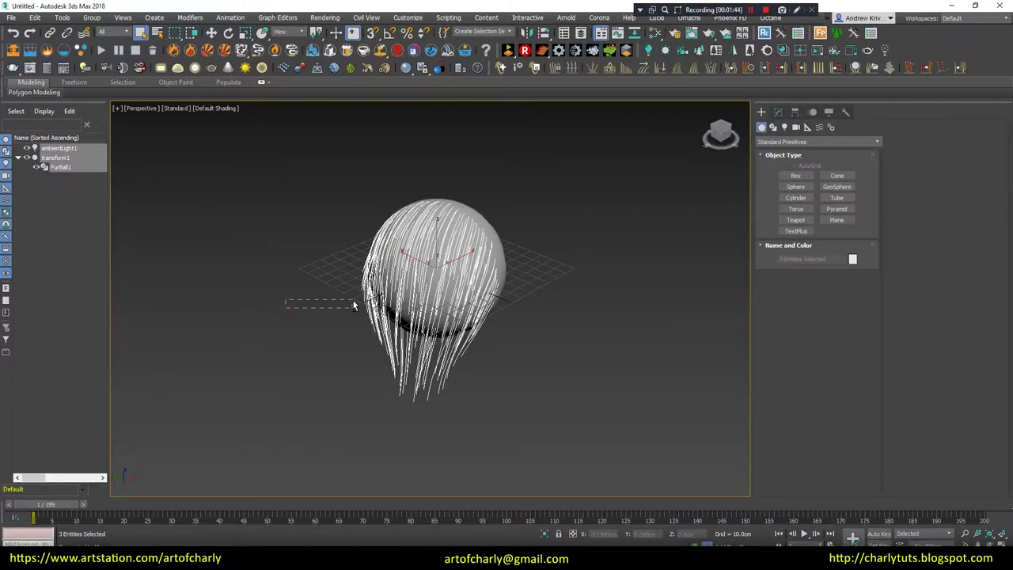
# - In 3ds Max, select the imported hair curves with the Move tool active
pyautogui.moveTo(354, 306); pyautogui.dragTo(290, 343)
pyautogui.moveTo(290, 344)
pyautogui.keyDown('alt'); pyautogui.mouseDown(button='middle')
pyautogui.moveTo(369, 328)
pyautogui.moveTo(343, 404)
pyautogui.moveTo(484, 354)
pyautogui.mouseUp(button='middle'); pyautogui.keyUp('alt')
pyautogui.click(483, 354)
pyautogui.press('w')
pyautogui.moveTo(305, 353)
pyautogui.keyDown('alt'); pyautogui.mouseDown(button='middle')
pyautogui.moveTo(412, 332)
pyautogui.moveTo(804, 99)
pyautogui.mouseUp(button='middle'); pyautogui.keyUp('alt')
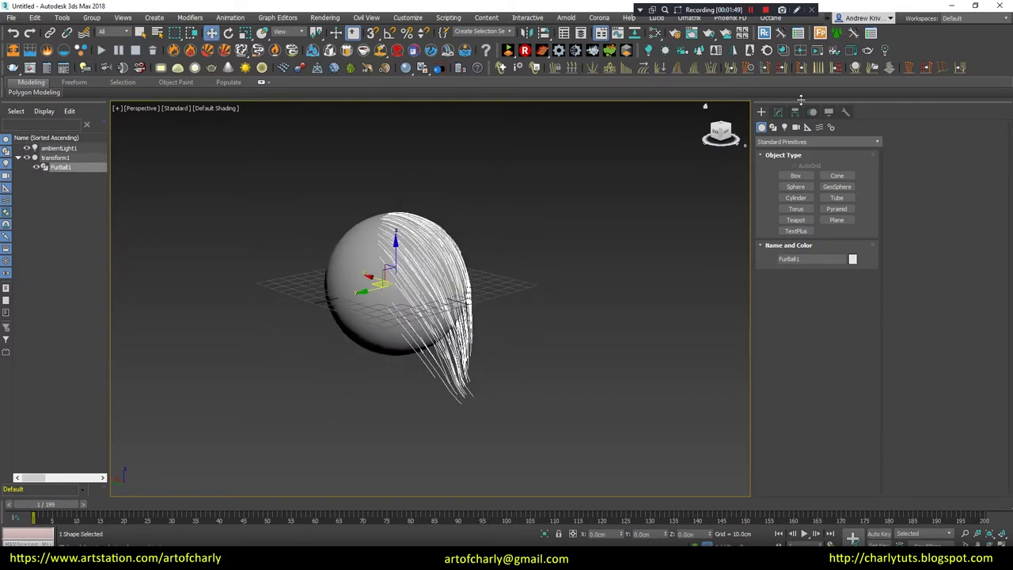
# - Show the hair curves' spline settings in the Modify panel, checking sphere and curves selections
pyautogui.click(778, 112)
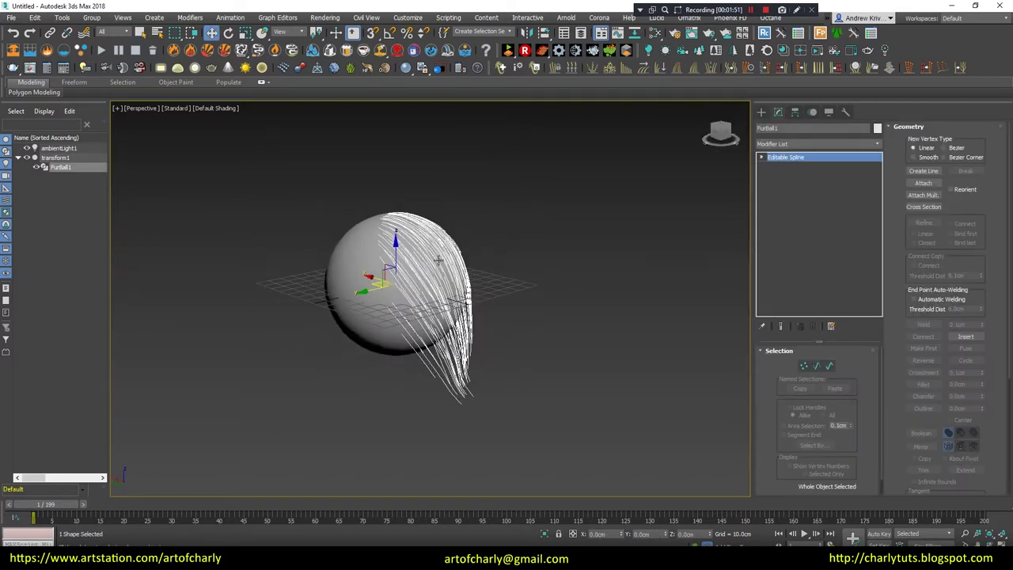
pyautogui.keyDown('alt'); pyautogui.moveTo(364, 301); pyautogui.dragTo(395, 296, button='middle'); pyautogui.keyUp('alt')
pyautogui.click(386, 317)
pyautogui.moveTo(312, 266)
pyautogui.keyDown('alt'); pyautogui.mouseDown(button='middle')
pyautogui.moveTo(382, 251)
pyautogui.moveTo(557, 275)
pyautogui.moveTo(469, 322)
pyautogui.moveTo(483, 293)
pyautogui.mouseUp(button='middle'); pyautogui.keyUp('alt')
pyautogui.click(556, 275)
pyautogui.scroll(2, 468, 323)
pyautogui.click(461, 285)
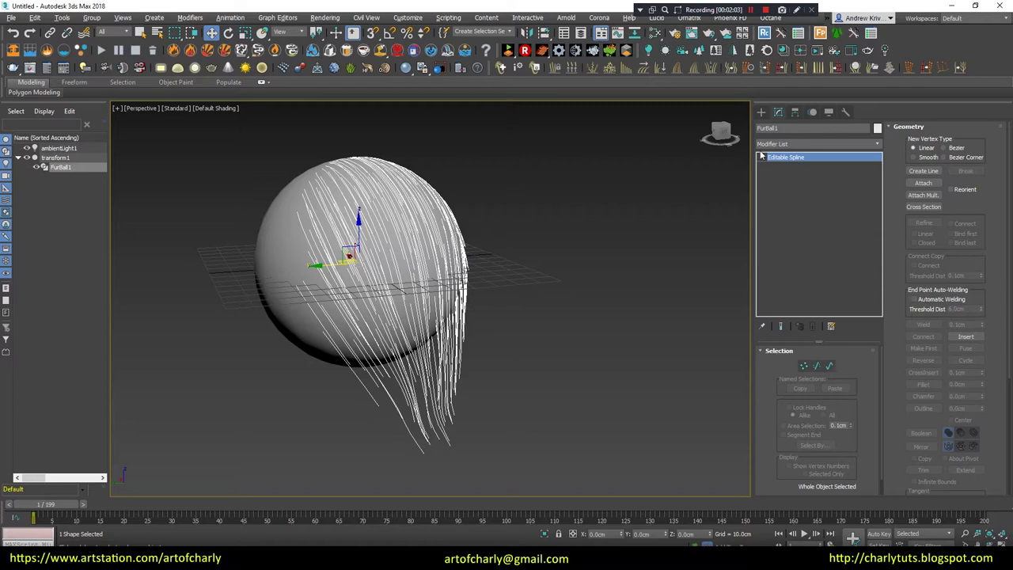
pyautogui.keyDown('alt'); pyautogui.moveTo(454, 359); pyautogui.dragTo(421, 275, button='middle'); pyautogui.keyUp('alt')
pyautogui.keyDown('alt'); pyautogui.moveTo(333, 226); pyautogui.dragTo(198, 209, button='middle'); pyautogui.keyUp('alt')
# - Open and close the Transform Toolbox, then select the sphere in the scene list
pyautogui.click(35, 18)
pyautogui.click(71, 176)
pyautogui.click(146, 251)
pyautogui.click(149, 190)
pyautogui.click(255, 249)
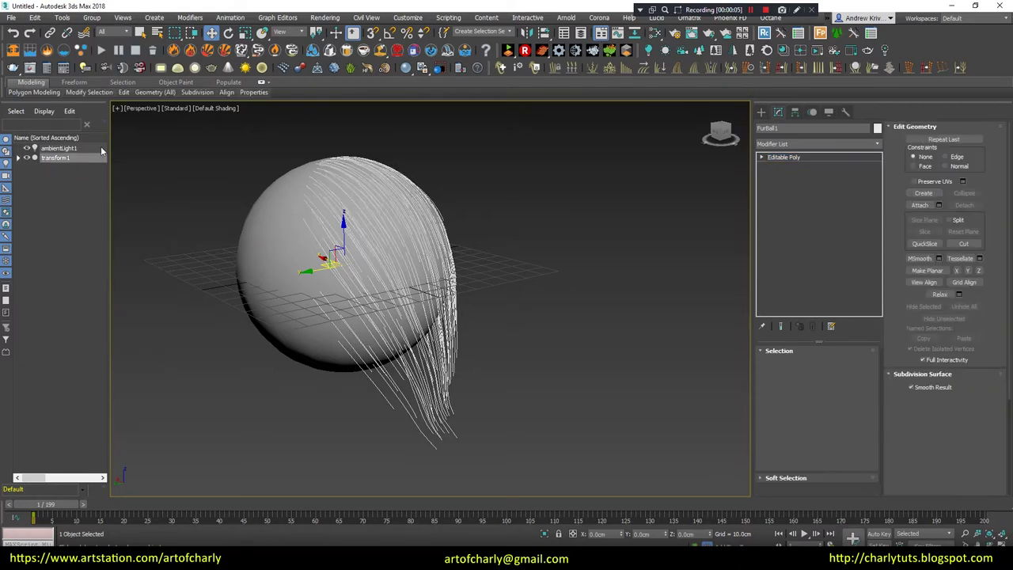
# - Rotate the sphere 90 degrees with the Transform Toolbox, then restore the hair's downward droop
pyautogui.click(35, 18)
pyautogui.click(105, 176)
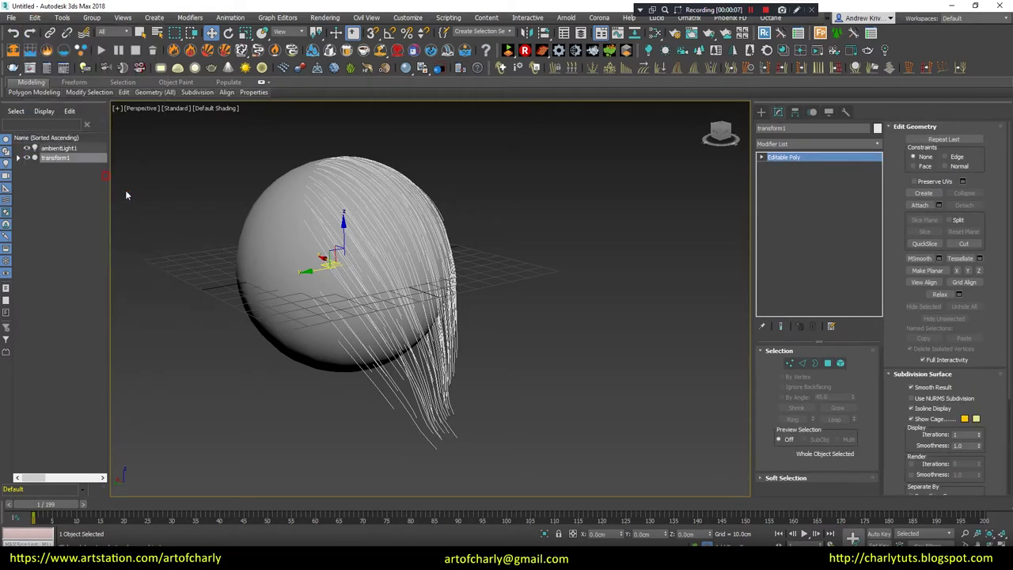
pyautogui.click(147, 252)
pyautogui.click(150, 192)
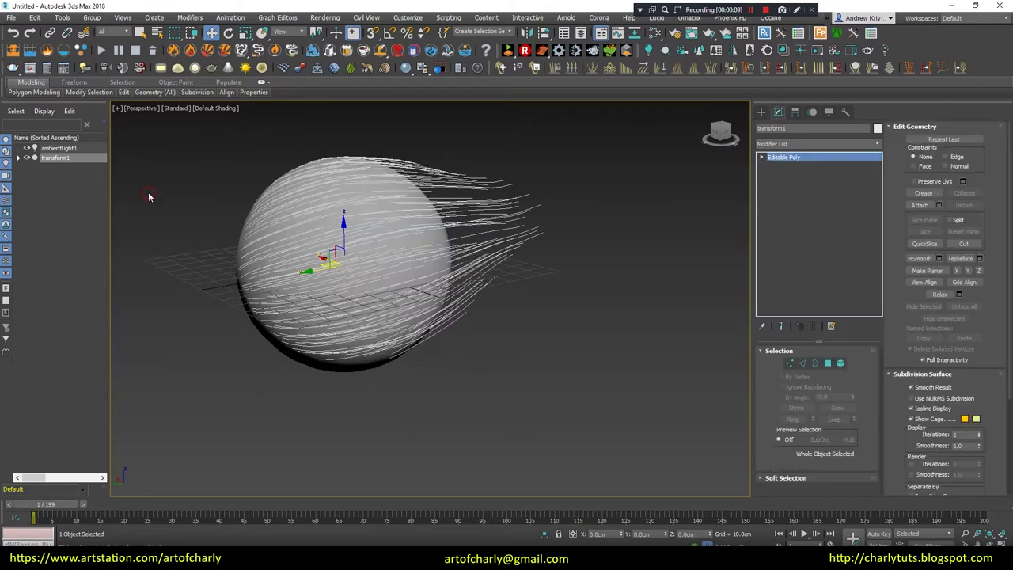
pyautogui.click(439, 357)
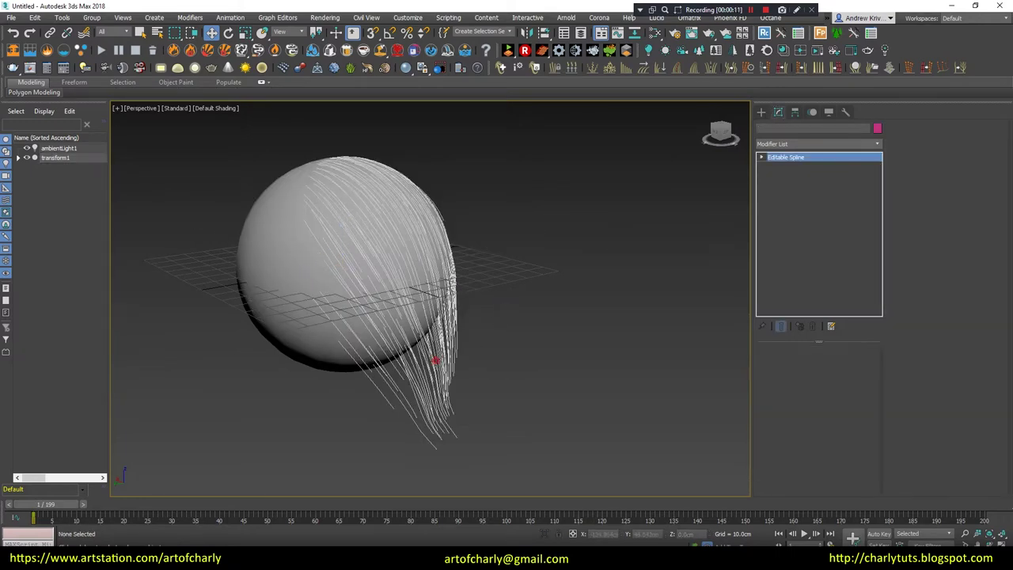
# - Unlink the FurBall1 hair curves from the sphere, then select the sphere transform1
pyautogui.click(65, 35)
pyautogui.click(35, 17)
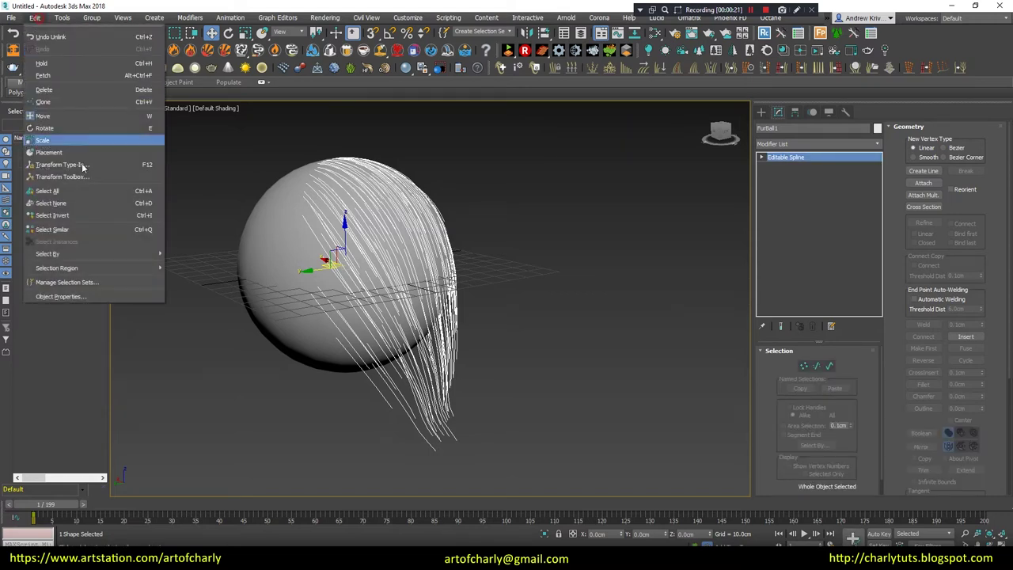
pyautogui.click(71, 175)
pyautogui.click(148, 252)
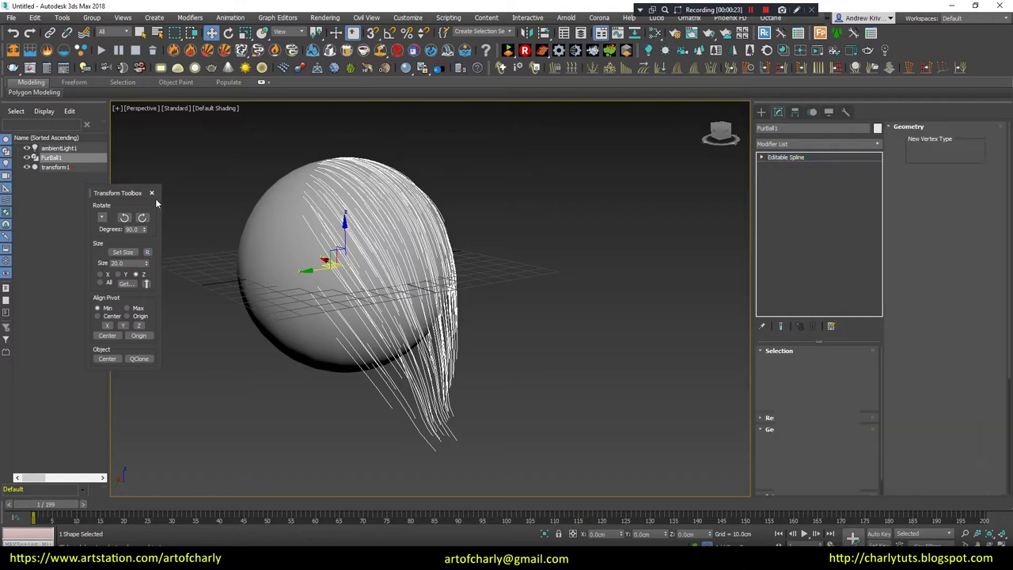
pyautogui.click(152, 192)
# - Rotate the sphere transform1 by 90 degrees using the Transform Toolbox
pyautogui.click(56, 167)
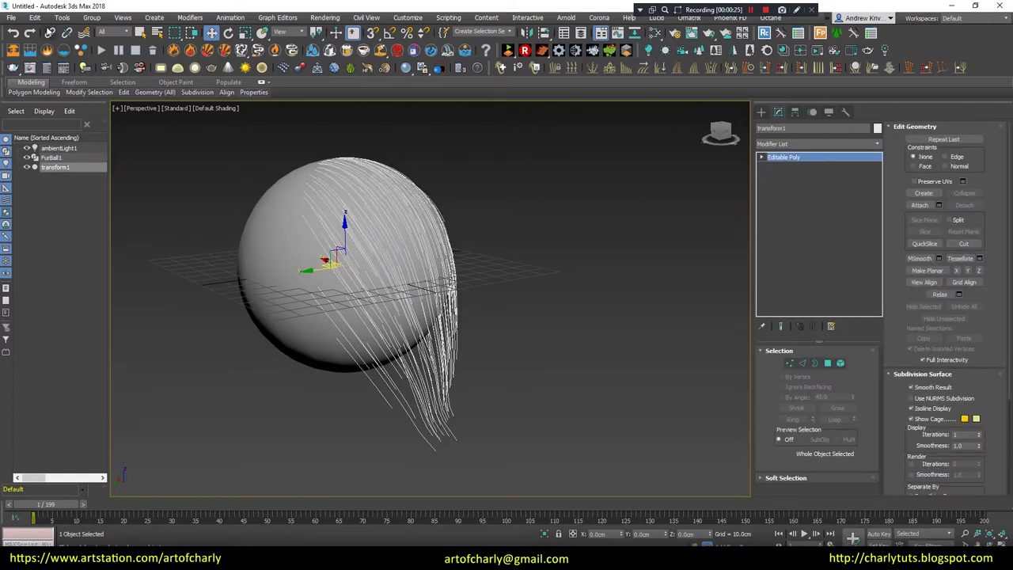
pyautogui.click(35, 17)
pyautogui.click(71, 177)
pyautogui.click(149, 253)
pyautogui.click(153, 194)
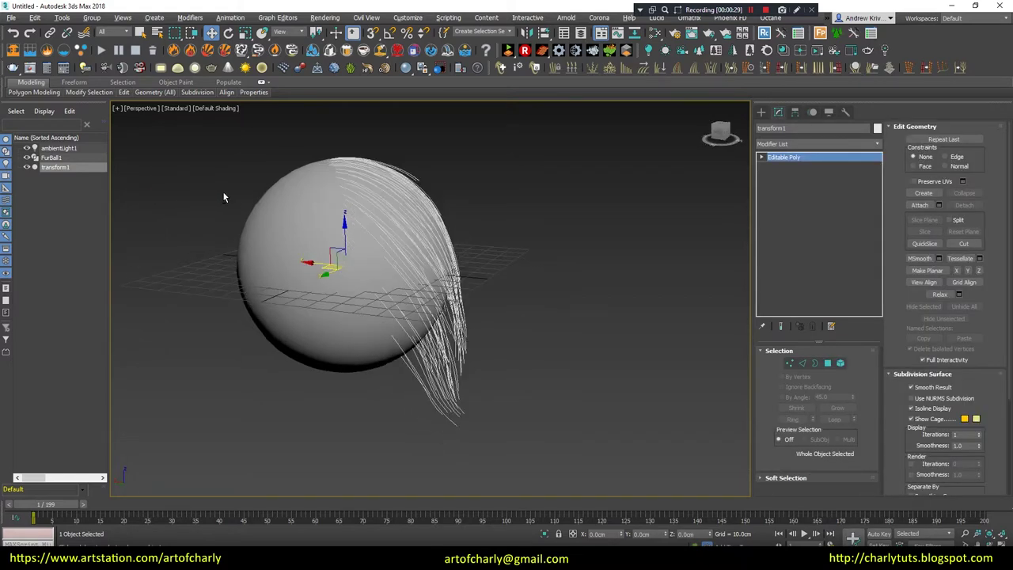
# - Reselect the FurBall1 hair curves and bring up the Ornatrix groom presets
pyautogui.click(584, 274)
pyautogui.click(438, 349)
pyautogui.keyDown('alt'); pyautogui.moveTo(430, 311); pyautogui.dragTo(420, 318, button='middle'); pyautogui.keyUp('alt')
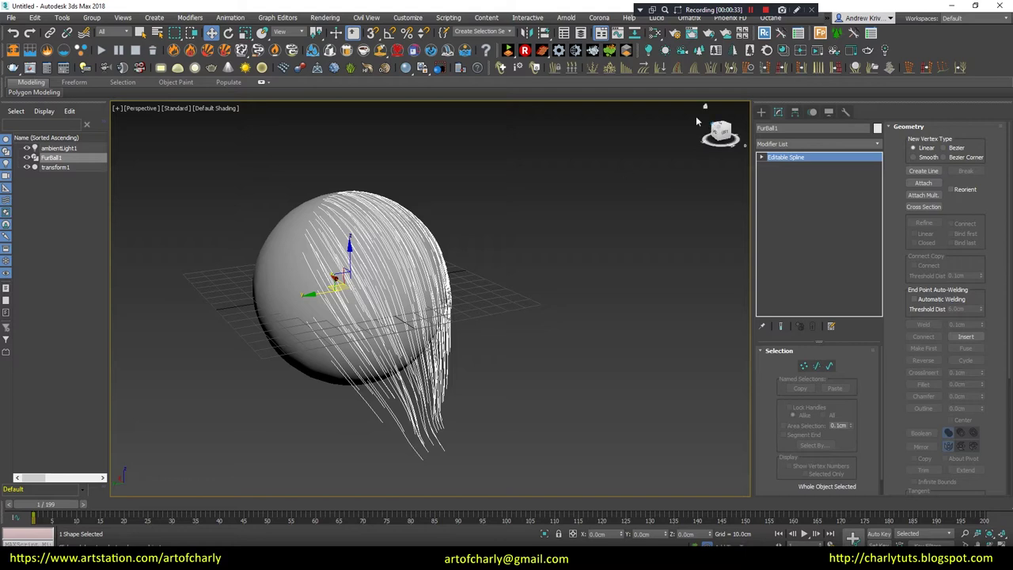
pyautogui.click(500, 68)
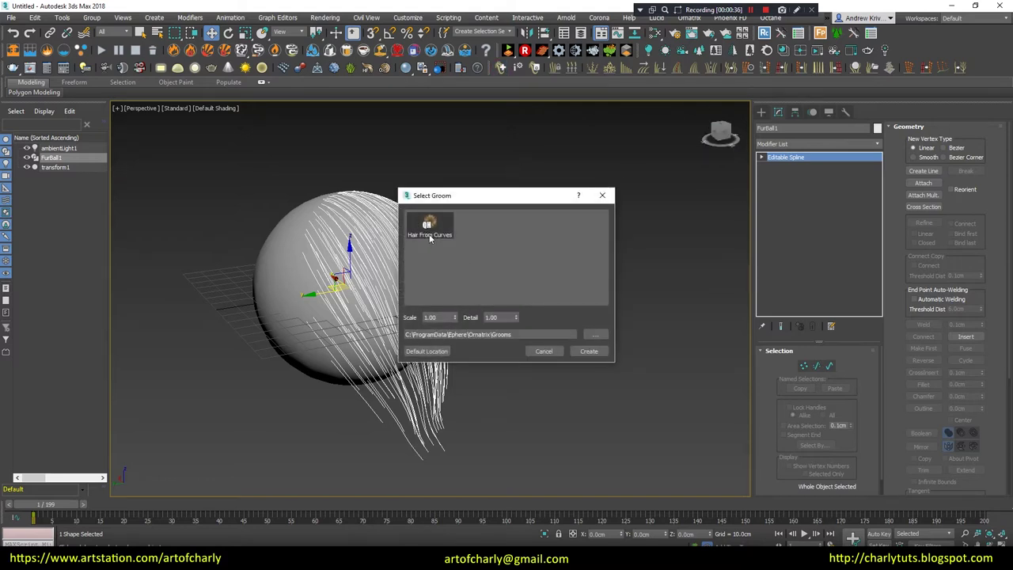
# - Apply the Hair From Curves groom, delete its Ornatrix modifiers, and reselect FurBall1
pyautogui.doubleClick(428, 227)
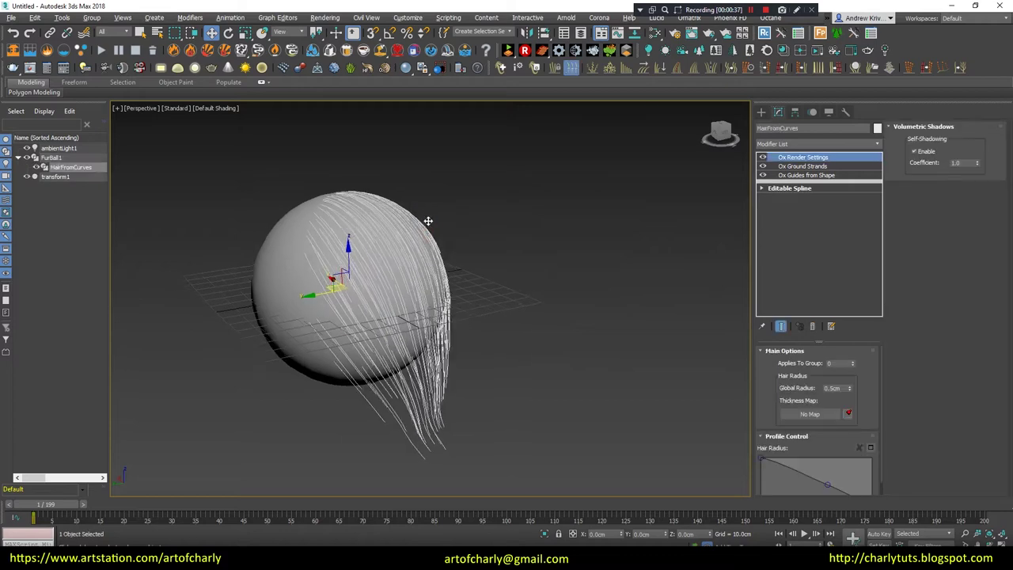
pyautogui.moveTo(442, 227)
pyautogui.keyDown('alt'); pyautogui.mouseDown(button='middle')
pyautogui.moveTo(445, 214)
pyautogui.moveTo(643, 208)
pyautogui.mouseUp(button='middle'); pyautogui.keyUp('alt')
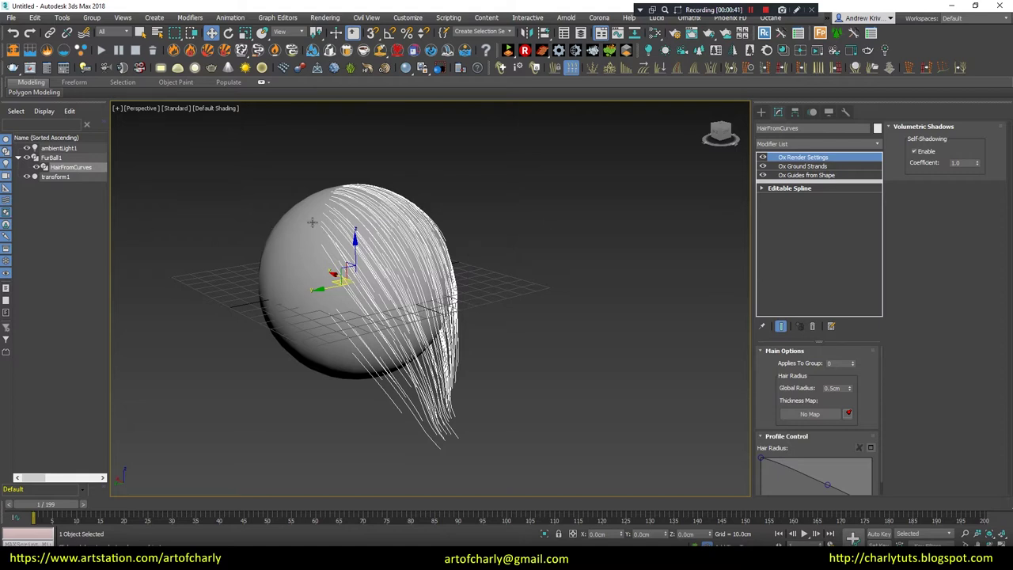
pyautogui.click(805, 191)
pyautogui.keyDown('shift'); pyautogui.click(800, 158); pyautogui.keyUp('shift')
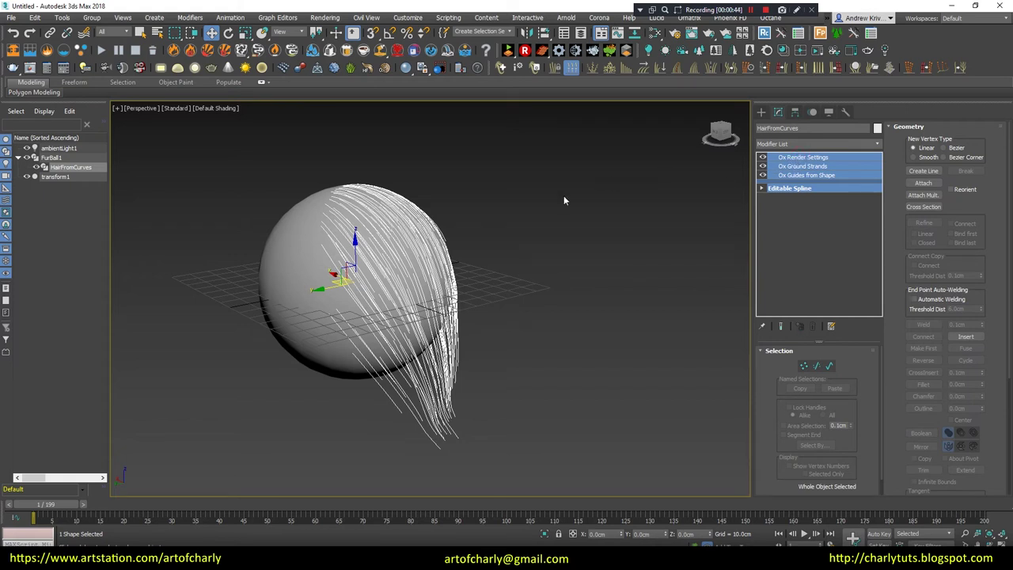
pyautogui.press('Delete')
pyautogui.click(440, 348)
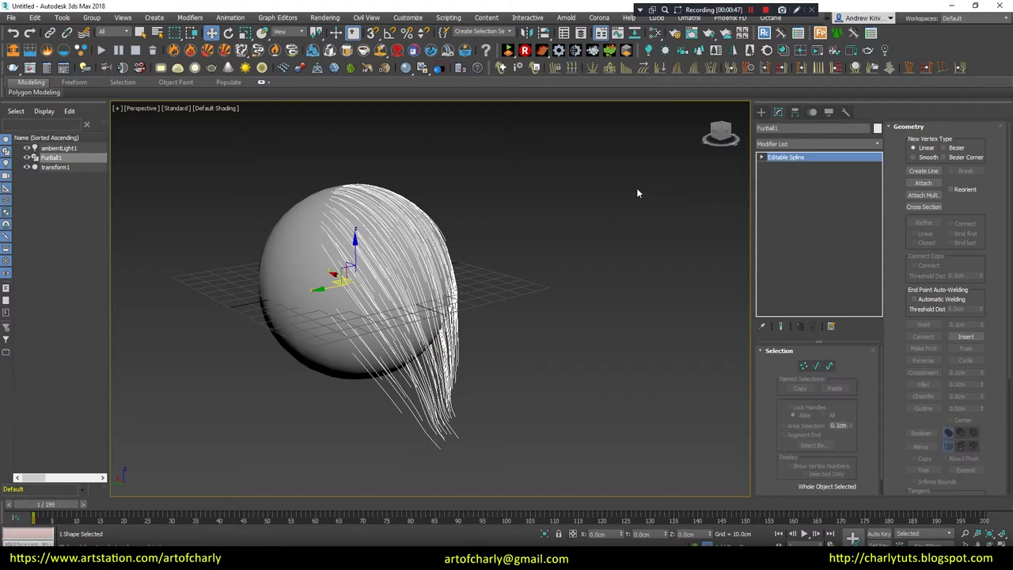
# - Add Ox Guides from Shape to FurBall1 with Num Points set to 30
pyautogui.moveTo(383, 208)
pyautogui.keyDown('alt'); pyautogui.mouseDown(button='middle')
pyautogui.moveTo(386, 255)
pyautogui.moveTo(448, 249)
pyautogui.mouseUp(button='middle'); pyautogui.keyUp('alt')
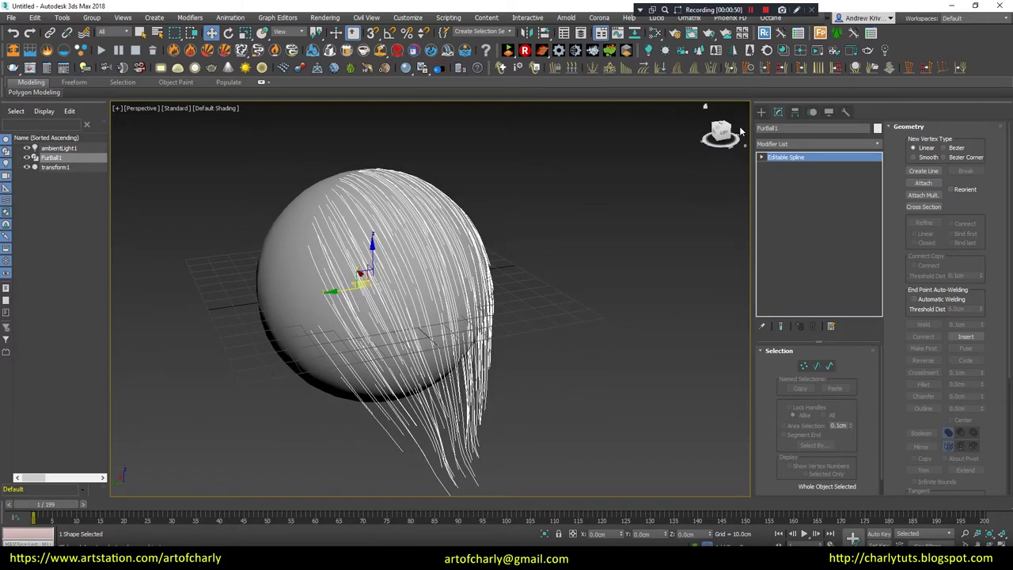
pyautogui.click(825, 144)
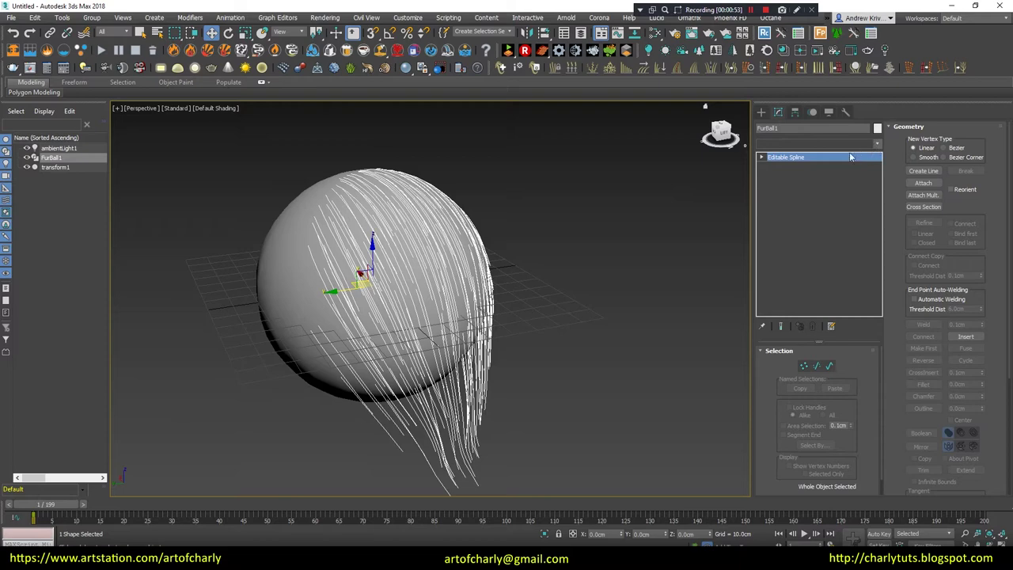
pyautogui.click(877, 145)
pyautogui.click(879, 145)
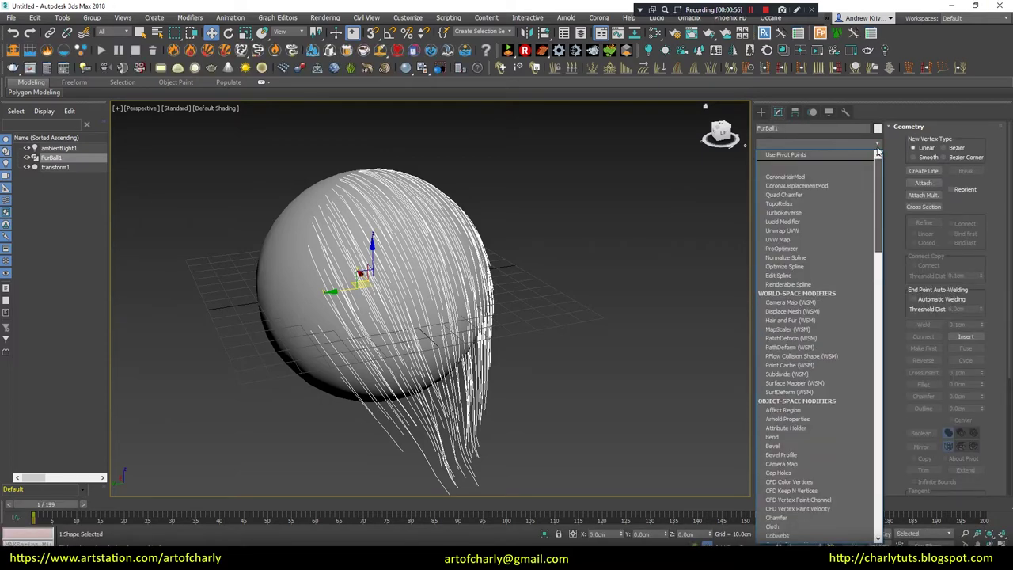
pyautogui.moveTo(877, 149); pyautogui.dragTo(869, 332)
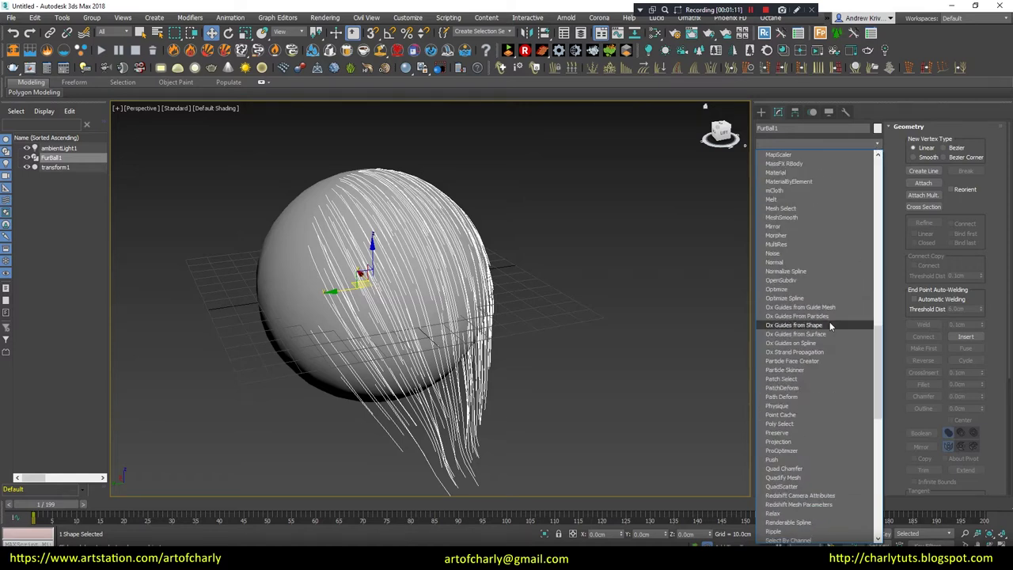
pyautogui.click(827, 324)
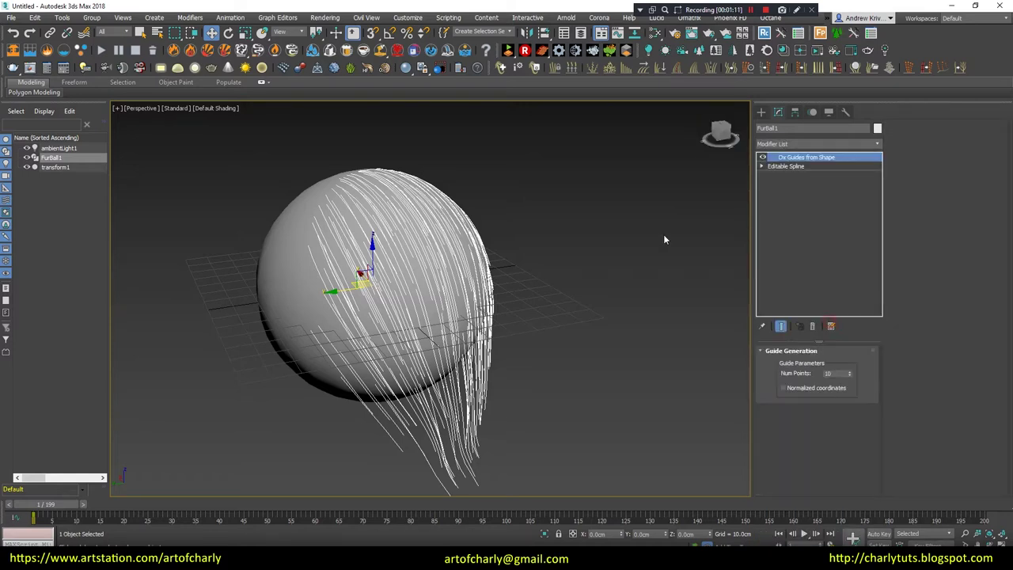
pyautogui.doubleClick(839, 373)
pyautogui.write('30')
# - Add Ox Ground Strands above the Ox Guides from Shape modifier
pyautogui.moveTo(442, 332)
pyautogui.keyDown('alt'); pyautogui.mouseDown(button='middle')
pyautogui.moveTo(448, 267)
pyautogui.moveTo(512, 307)
pyautogui.moveTo(460, 310)
pyautogui.mouseUp(button='middle'); pyautogui.keyUp('alt')
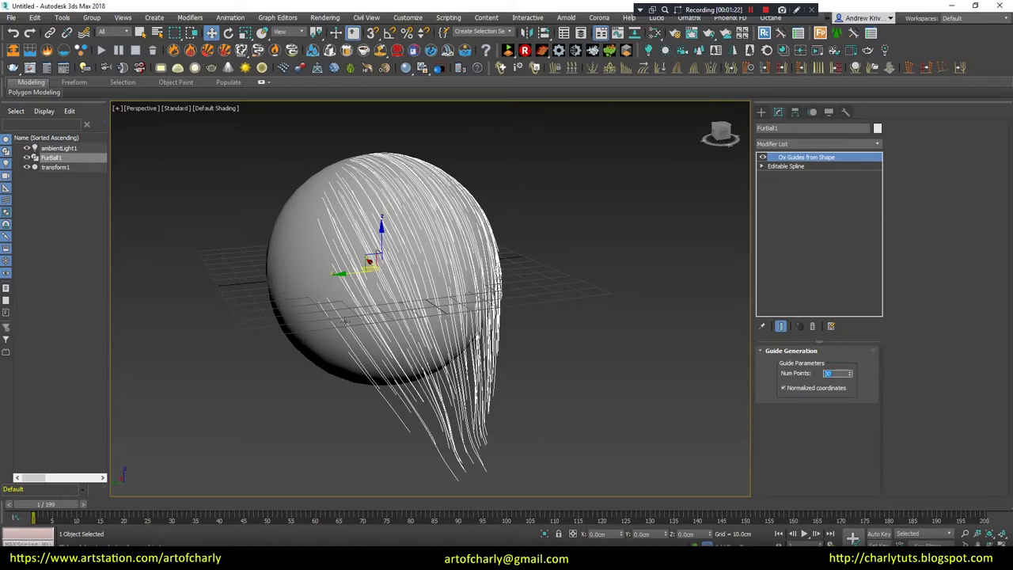
pyautogui.keyDown('alt'); pyautogui.moveTo(343, 321); pyautogui.dragTo(356, 332, button='middle'); pyautogui.keyUp('alt')
pyautogui.click(819, 143)
pyautogui.moveTo(877, 170); pyautogui.dragTo(882, 257)
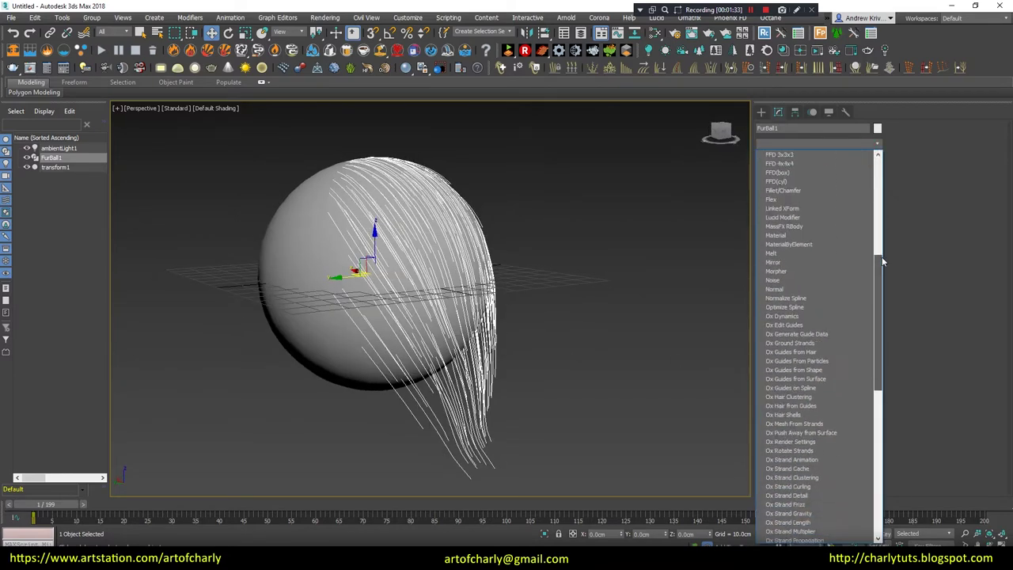
pyautogui.click(813, 346)
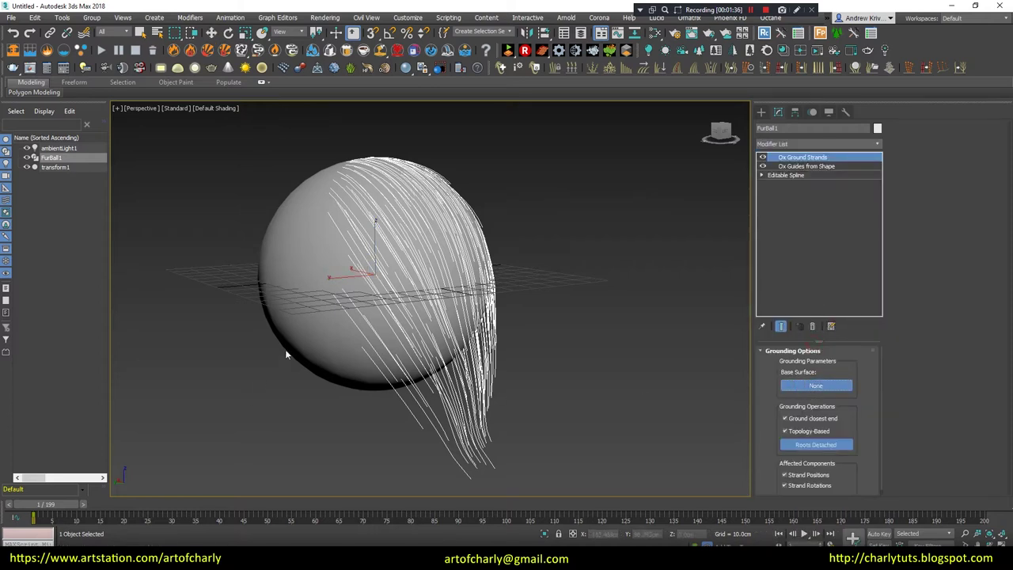
# - Ground the strands on base surface transform1 and reattach the detached roots
pyautogui.click(304, 277)
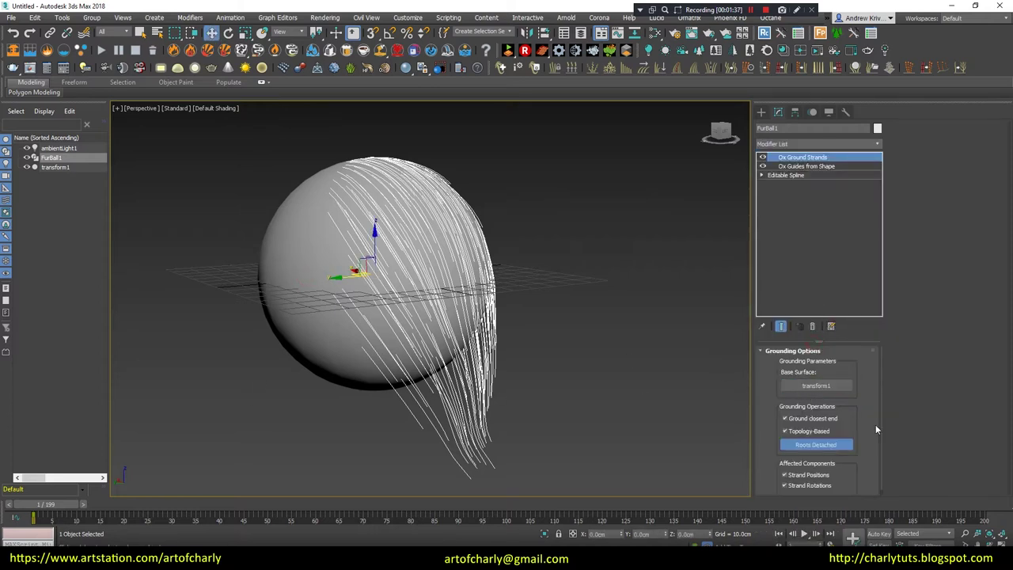
pyautogui.click(824, 445)
pyautogui.keyDown('alt'); pyautogui.moveTo(567, 313); pyautogui.dragTo(543, 262, button='middle'); pyautogui.keyUp('alt')
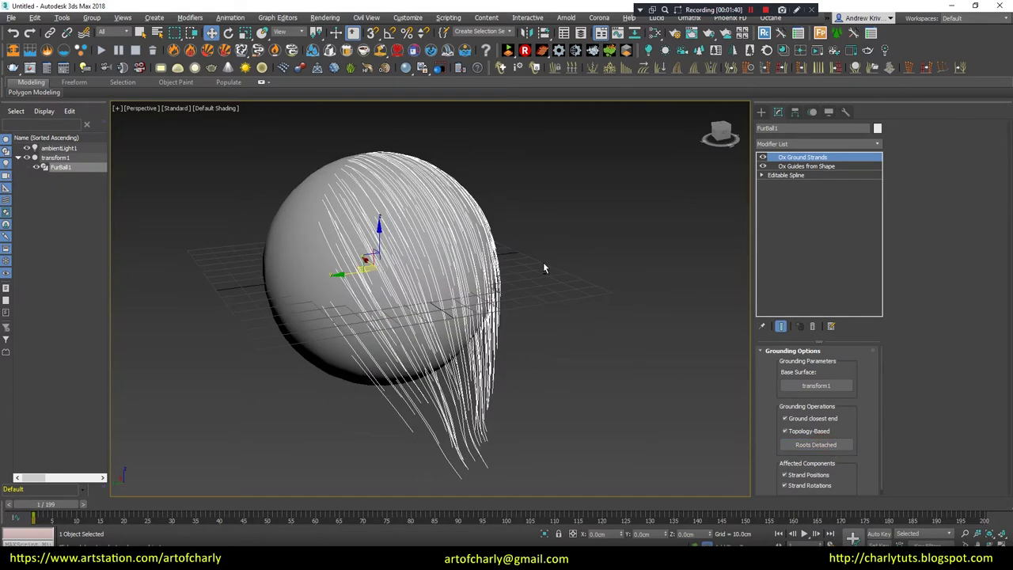
# - Add Ox Edit Guides on top of Ox Ground Strands
pyautogui.click(820, 142)
pyautogui.moveTo(879, 188); pyautogui.dragTo(909, 286)
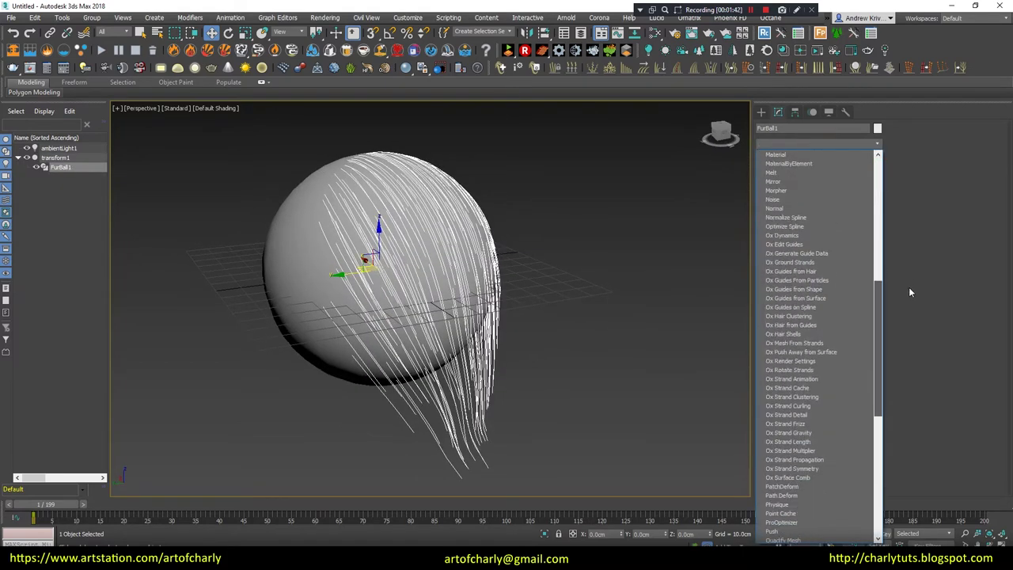
pyautogui.click(792, 246)
pyautogui.click(811, 143)
pyautogui.moveTo(876, 167); pyautogui.dragTo(874, 262)
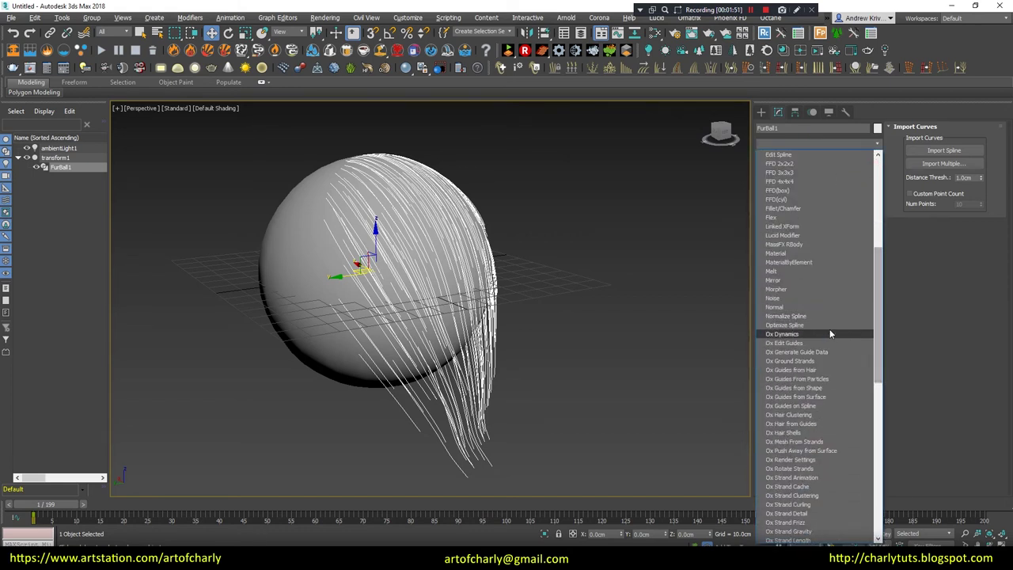
# - Add Ox Hair from Guides with angle threshold 1.0, Use Guide Faces on, and 2 iterations
pyautogui.click(824, 425)
pyautogui.click(823, 426)
pyautogui.moveTo(470, 259)
pyautogui.keyDown('alt'); pyautogui.mouseDown(button='middle')
pyautogui.moveTo(407, 226)
pyautogui.moveTo(429, 279)
pyautogui.moveTo(475, 269)
pyautogui.mouseUp(button='middle'); pyautogui.keyUp('alt')
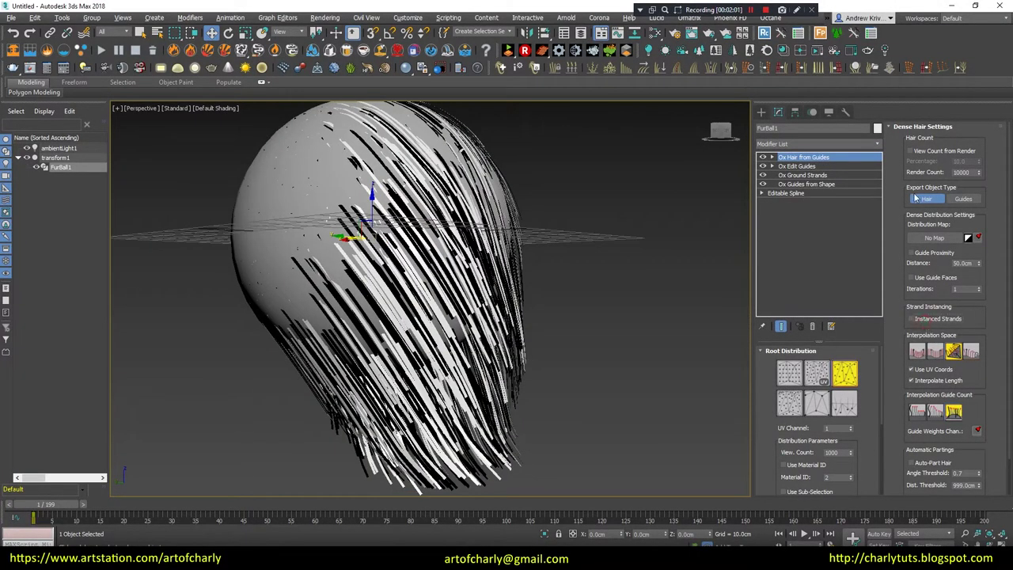
pyautogui.moveTo(980, 477); pyautogui.dragTo(968, 232)
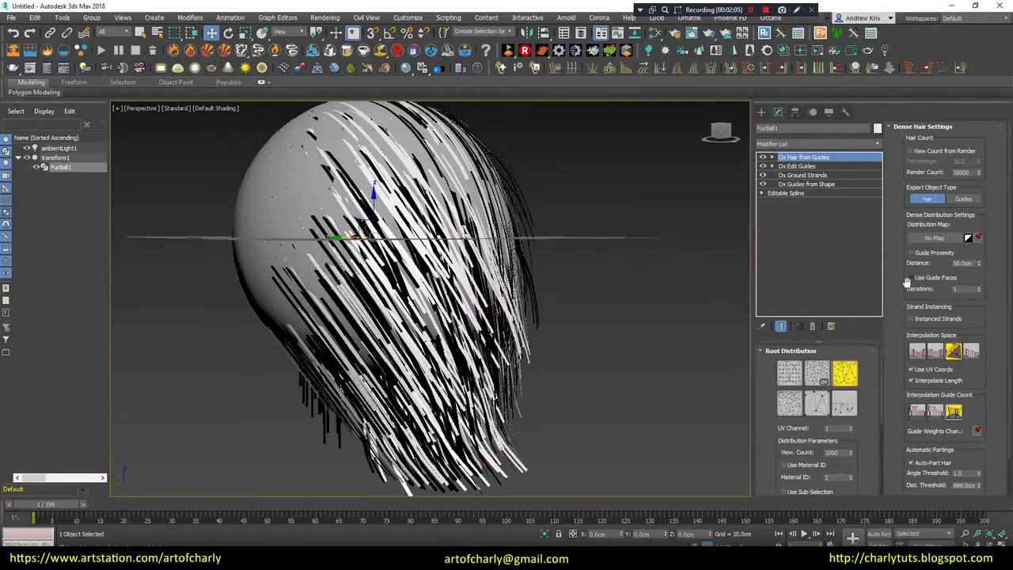
pyautogui.click(933, 280)
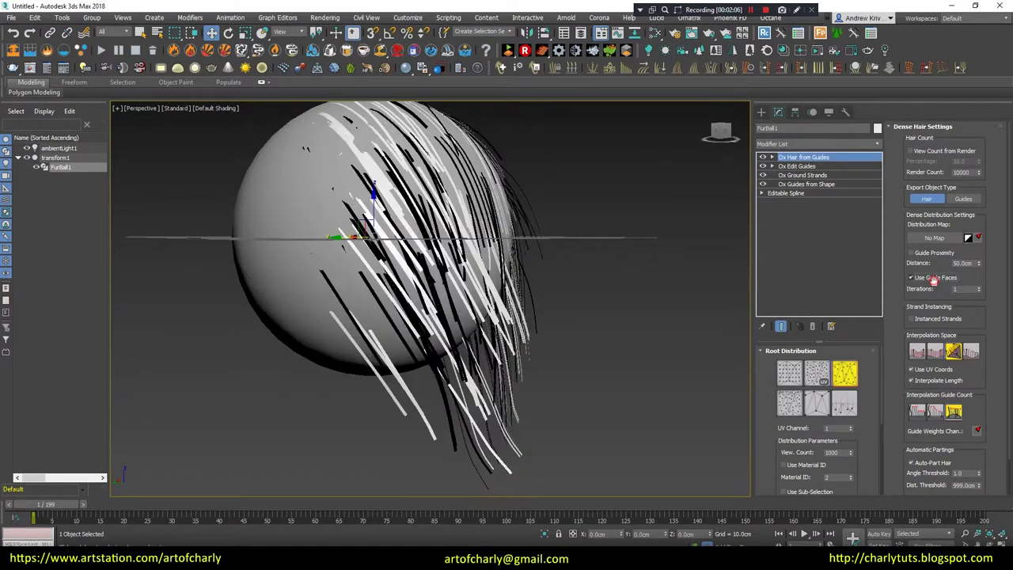
pyautogui.click(980, 289)
pyautogui.keyDown('alt'); pyautogui.moveTo(547, 320); pyautogui.dragTo(584, 308, button='middle'); pyautogui.keyUp('alt')
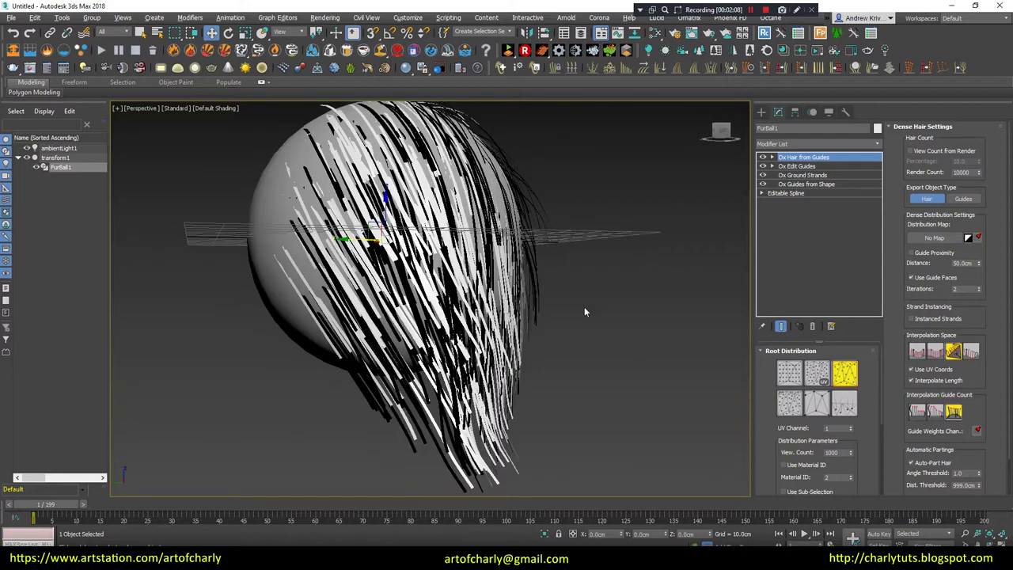
pyautogui.click(979, 289)
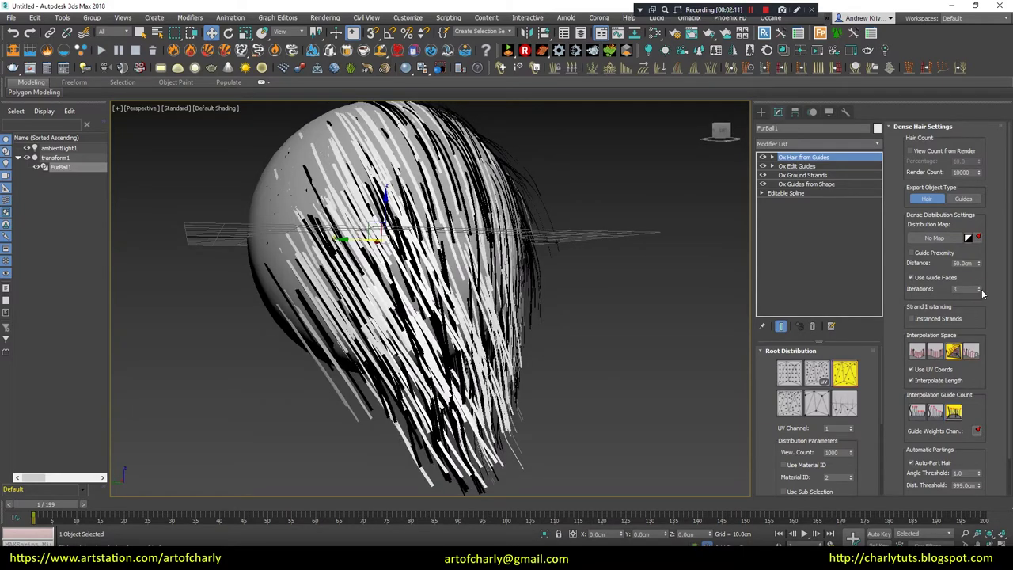
pyautogui.click(980, 291)
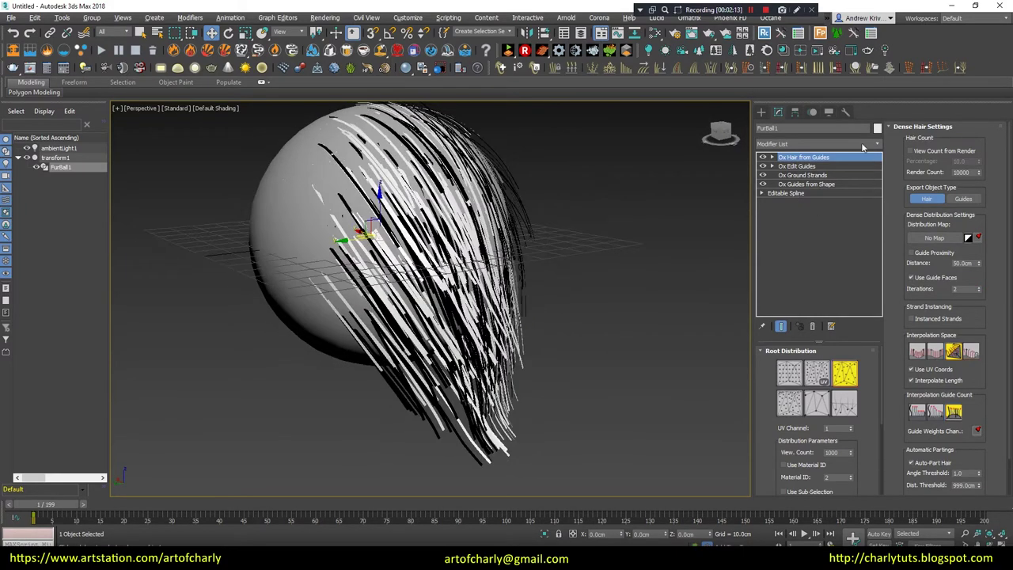
# - Add Ox Render Settings to the top of FurBall1's stack
pyautogui.click(876, 148)
pyautogui.scroll(-5, 901, 344)
pyautogui.scroll(-5, 901, 343)
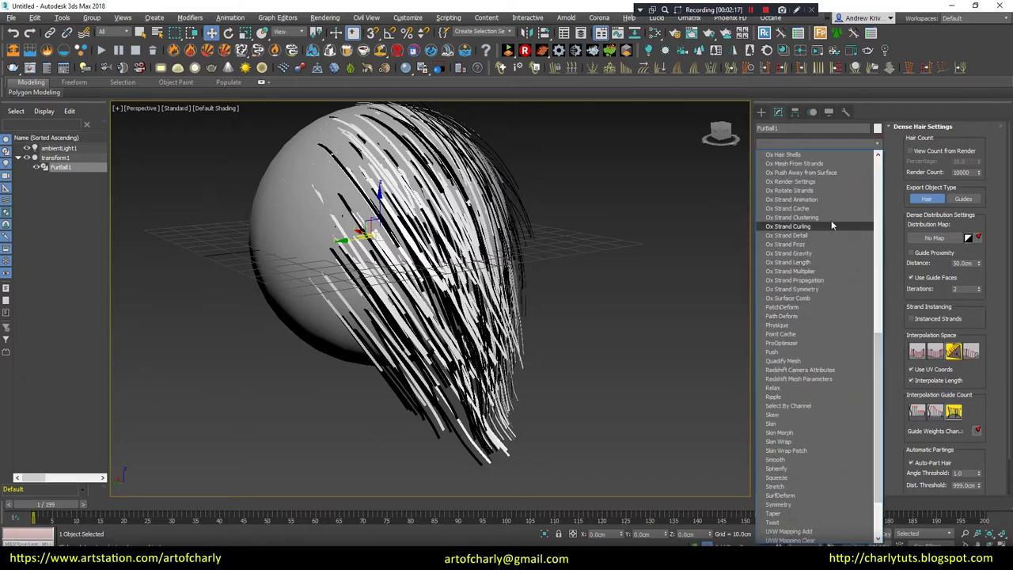
pyautogui.click(826, 185)
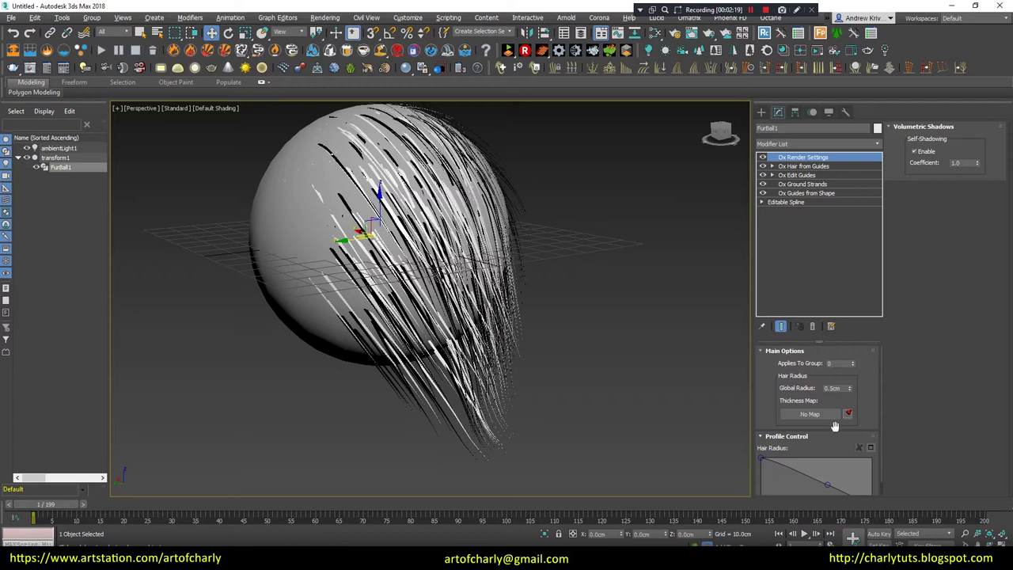
# - Lower the hair Global Radius to 0.3cm and taper the radius profile curve
pyautogui.moveTo(826, 399)
pyautogui.mouseDown()
pyautogui.moveTo(825, 384)
pyautogui.moveTo(850, 386)
pyautogui.mouseUp()
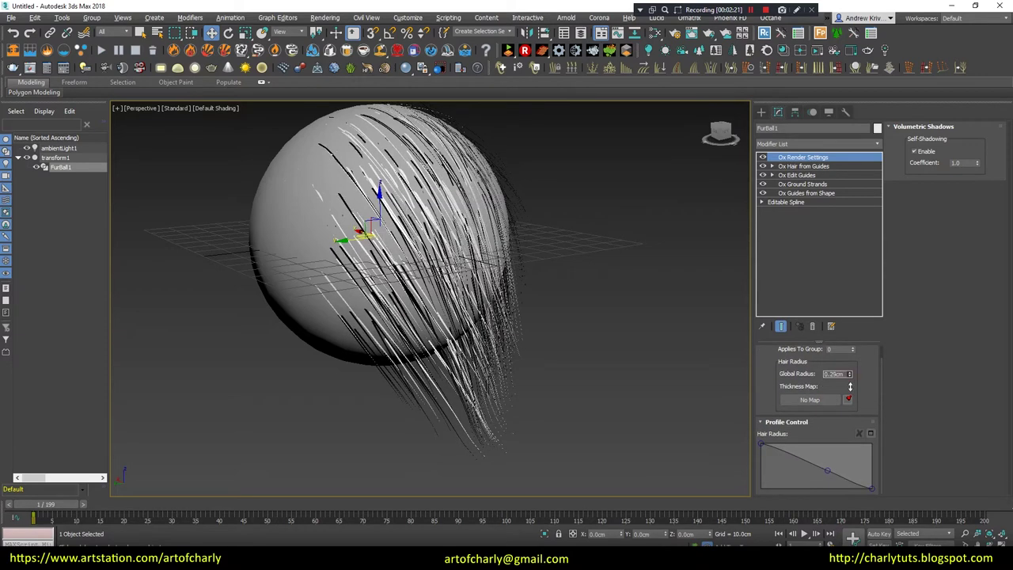
pyautogui.moveTo(826, 473); pyautogui.dragTo(850, 445)
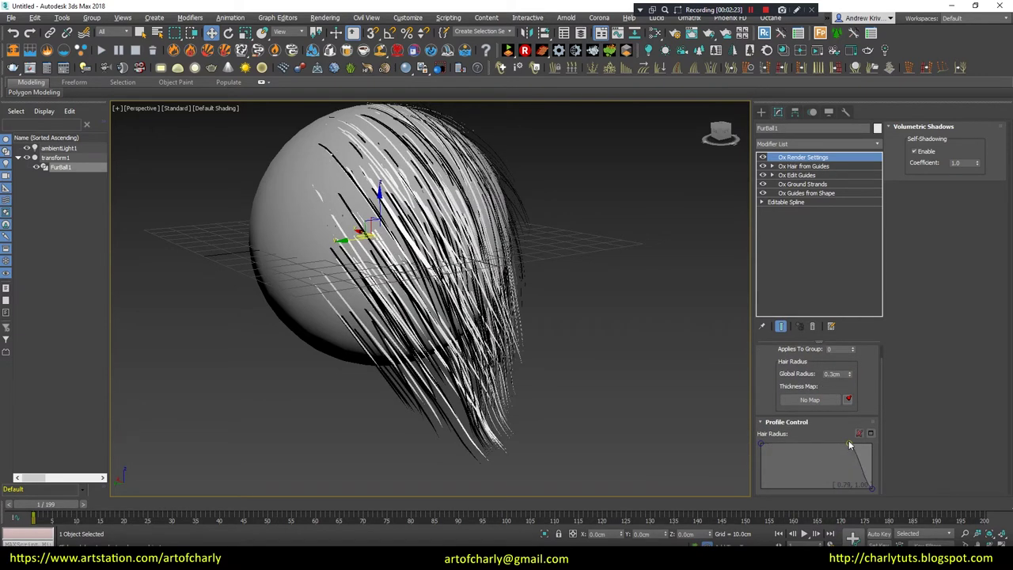
pyautogui.moveTo(754, 457); pyautogui.dragTo(743, 475)
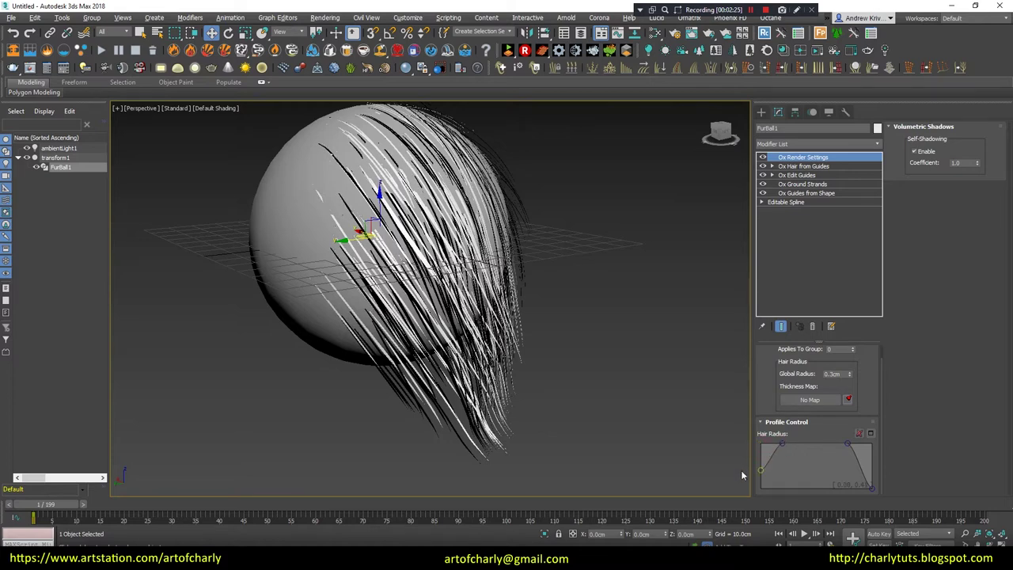
# - In Ox Hair from Guides, enable View Count from Render at 100 percent
pyautogui.click(801, 167)
pyautogui.click(935, 151)
pyautogui.write('00')
pyautogui.press('Return')
pyautogui.moveTo(436, 278)
pyautogui.keyDown('alt'); pyautogui.mouseDown(button='middle')
pyautogui.moveTo(413, 295)
pyautogui.moveTo(428, 293)
pyautogui.mouseUp(button='middle'); pyautogui.keyUp('alt')
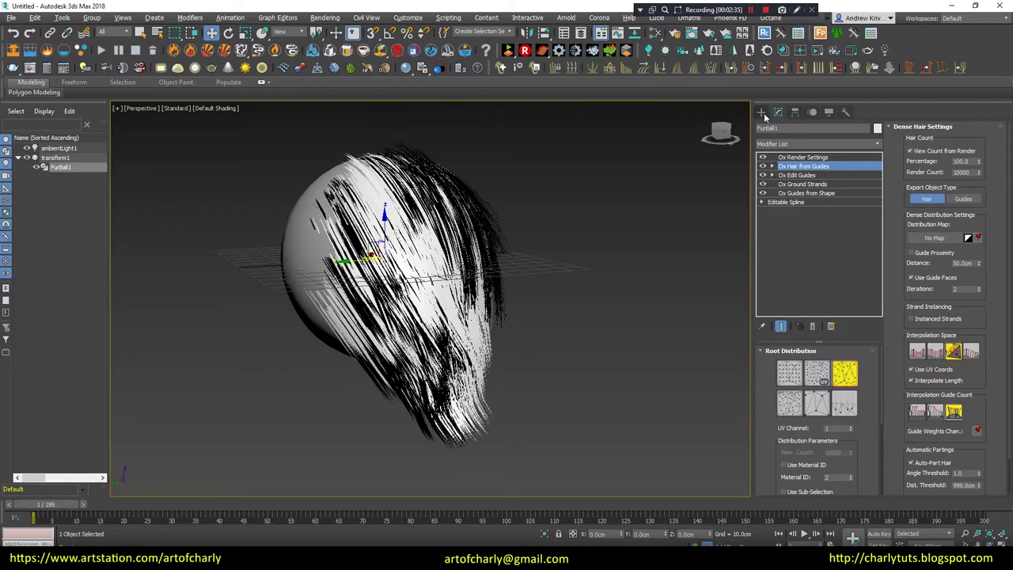
# - Create a standard Target Direct light aimed at the hair
pyautogui.click(760, 111)
pyautogui.click(786, 126)
pyautogui.click(819, 141)
pyautogui.click(792, 157)
pyautogui.click(796, 186)
pyautogui.moveTo(601, 316)
pyautogui.keyDown('alt'); pyautogui.mouseDown(button='middle')
pyautogui.moveTo(547, 328)
pyautogui.moveTo(658, 294)
pyautogui.mouseUp(button='middle'); pyautogui.keyUp('alt')
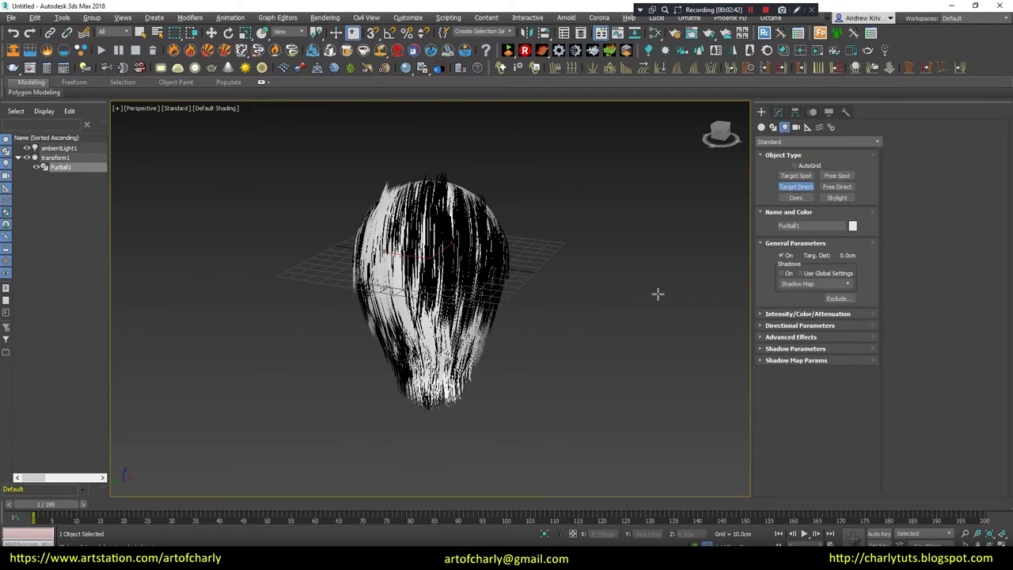
pyautogui.moveTo(657, 293); pyautogui.dragTo(507, 273)
pyautogui.press('e')
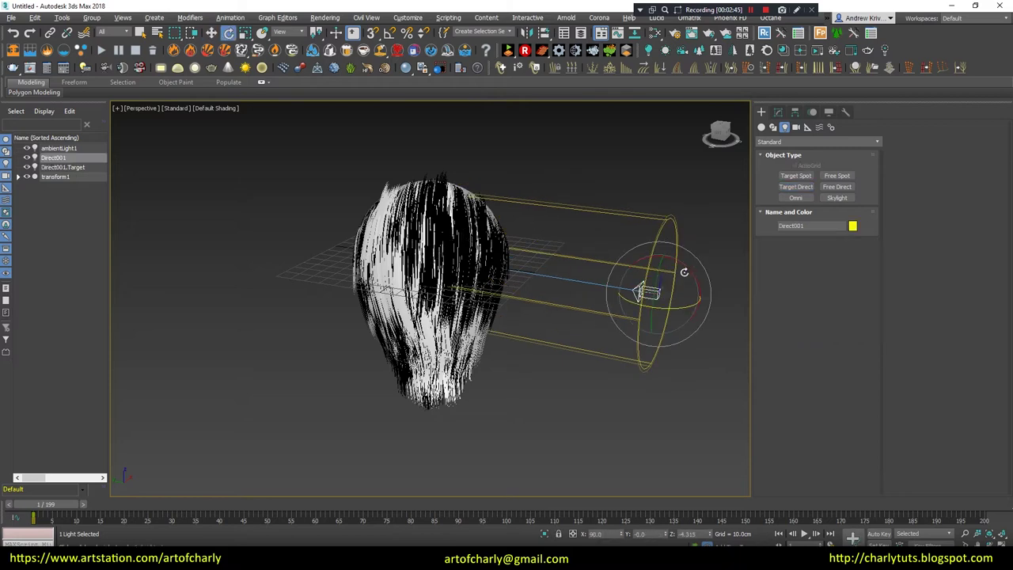
# - Move the light up and to the right, and set viewport shading to High Quality
pyautogui.press('w')
pyautogui.moveTo(649, 291); pyautogui.dragTo(625, 158)
pyautogui.moveTo(625, 158)
pyautogui.keyDown('alt'); pyautogui.mouseDown(button='middle')
pyautogui.moveTo(530, 232)
pyautogui.moveTo(223, 142)
pyautogui.mouseUp(button='middle'); pyautogui.keyUp('alt')
pyautogui.click(175, 109)
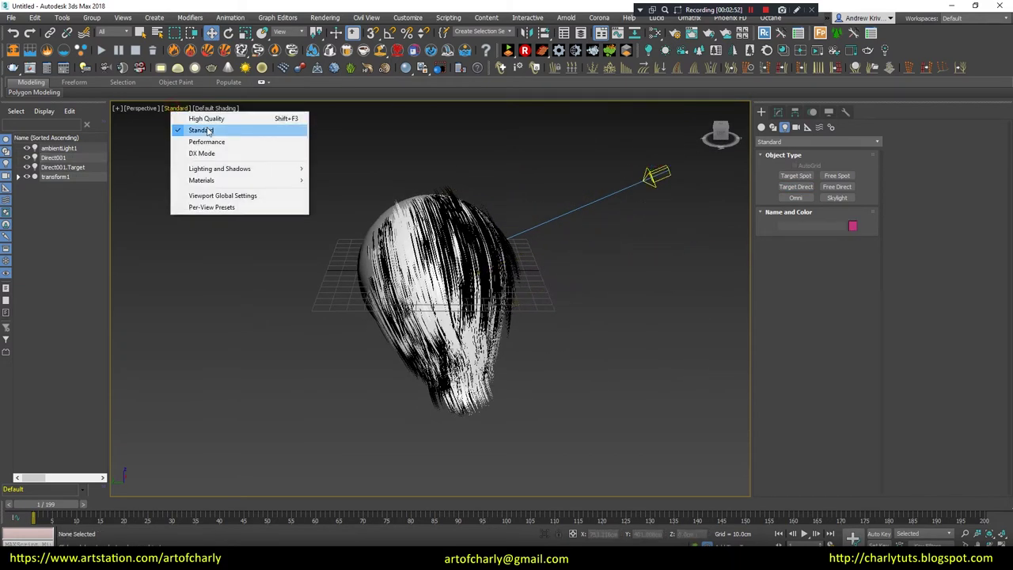
pyautogui.click(198, 113)
pyautogui.moveTo(427, 252)
pyautogui.keyDown('alt'); pyautogui.mouseDown(button='middle')
pyautogui.moveTo(677, 280)
pyautogui.moveTo(708, 265)
pyautogui.moveTo(523, 287)
pyautogui.mouseUp(button='middle'); pyautogui.keyUp('alt')
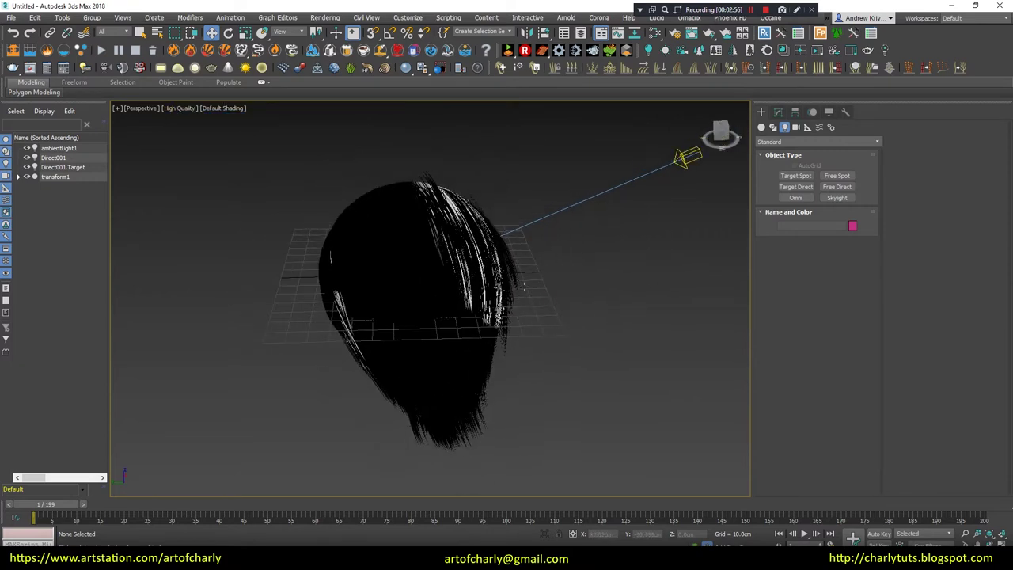
# - Inspect the light cone, then select FurBall1 and open the Slate Material Editor
pyautogui.click(679, 166)
pyautogui.moveTo(679, 167)
pyautogui.keyDown('alt'); pyautogui.mouseDown(button='middle')
pyautogui.moveTo(663, 204)
pyautogui.moveTo(357, 256)
pyautogui.moveTo(405, 240)
pyautogui.mouseUp(button='middle'); pyautogui.keyUp('alt')
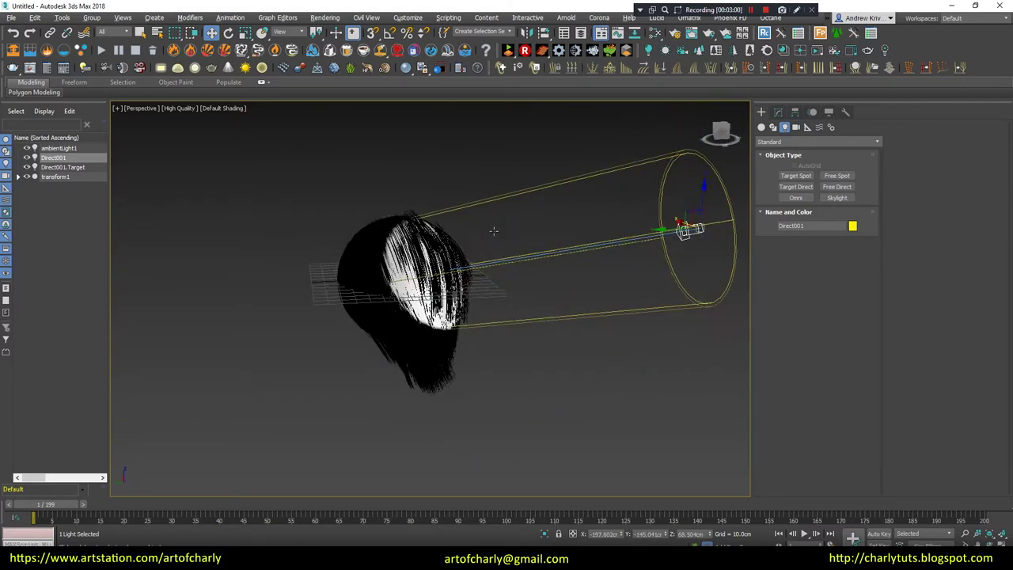
pyautogui.scroll(-3, 467, 286)
pyautogui.keyDown('alt'); pyautogui.moveTo(625, 242); pyautogui.dragTo(488, 233, button='middle'); pyautogui.keyUp('alt')
pyautogui.scroll(3, 507, 246)
pyautogui.click(522, 251)
pyautogui.press('m')
pyautogui.rightClick(523, 252)
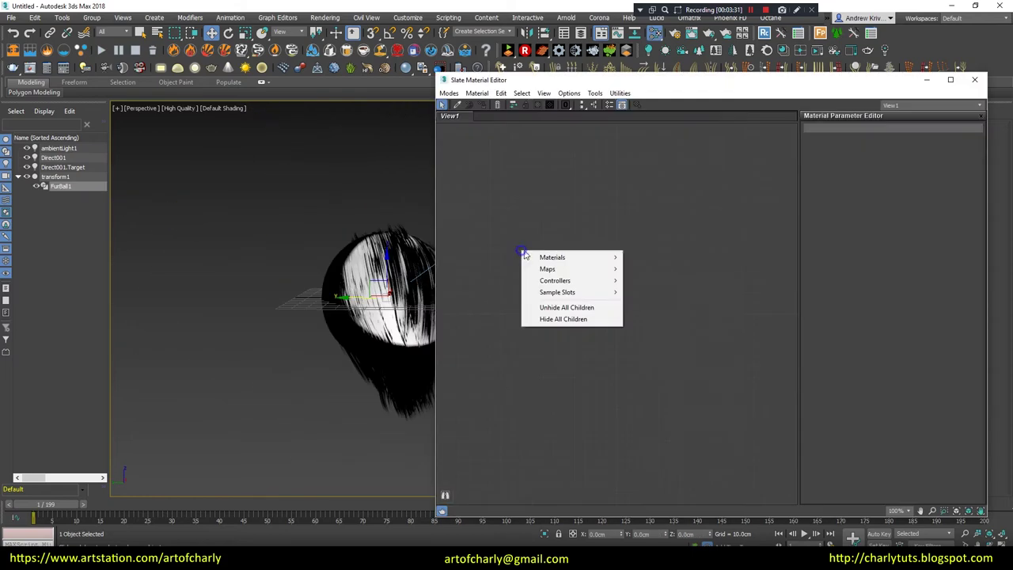
# - Create a Standard material using the Ox Hair Translucent shader and assign it to the hair
pyautogui.click(567, 256)
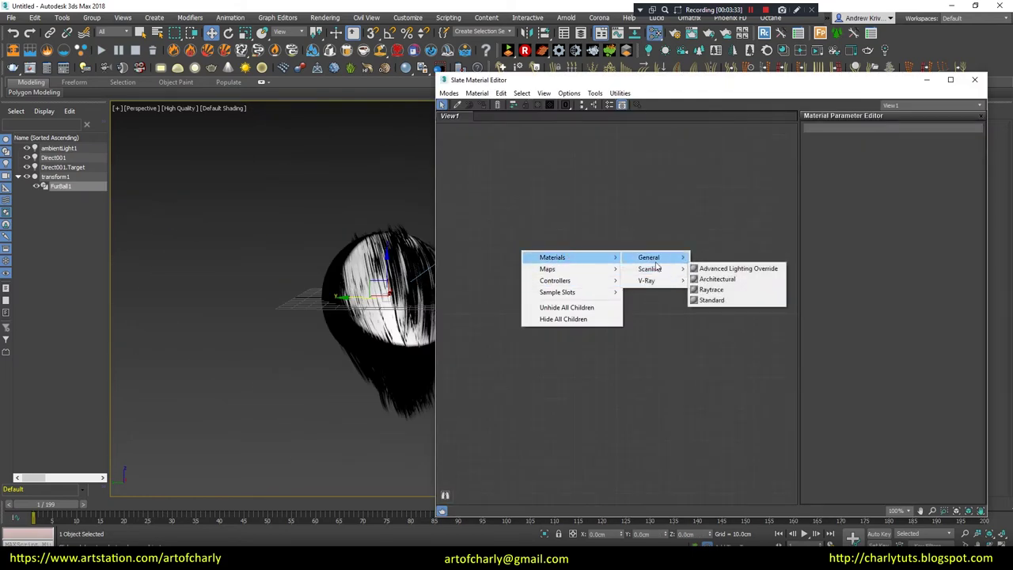
pyautogui.moveTo(651, 269)
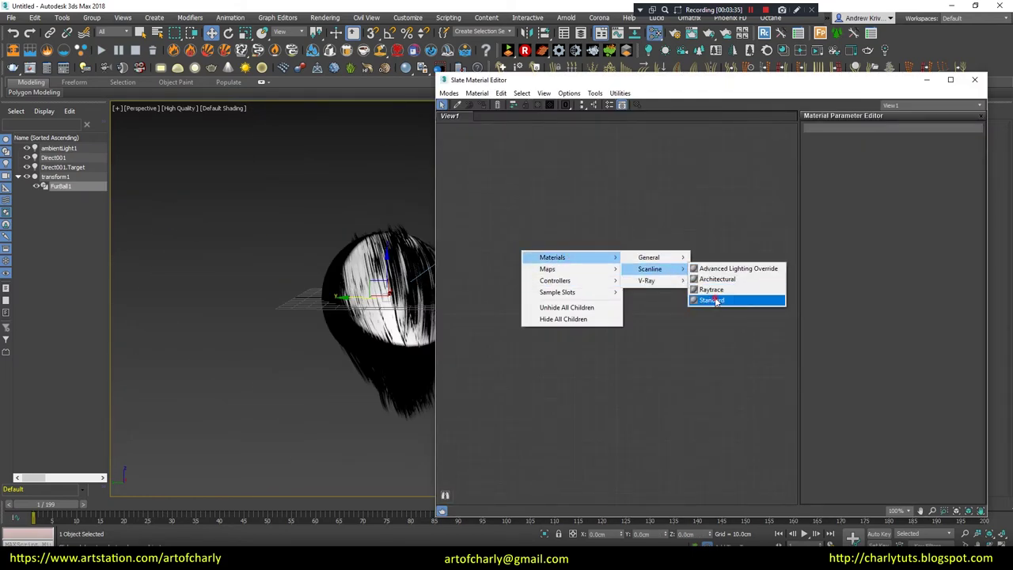
pyautogui.click(713, 299)
pyautogui.doubleClick(511, 255)
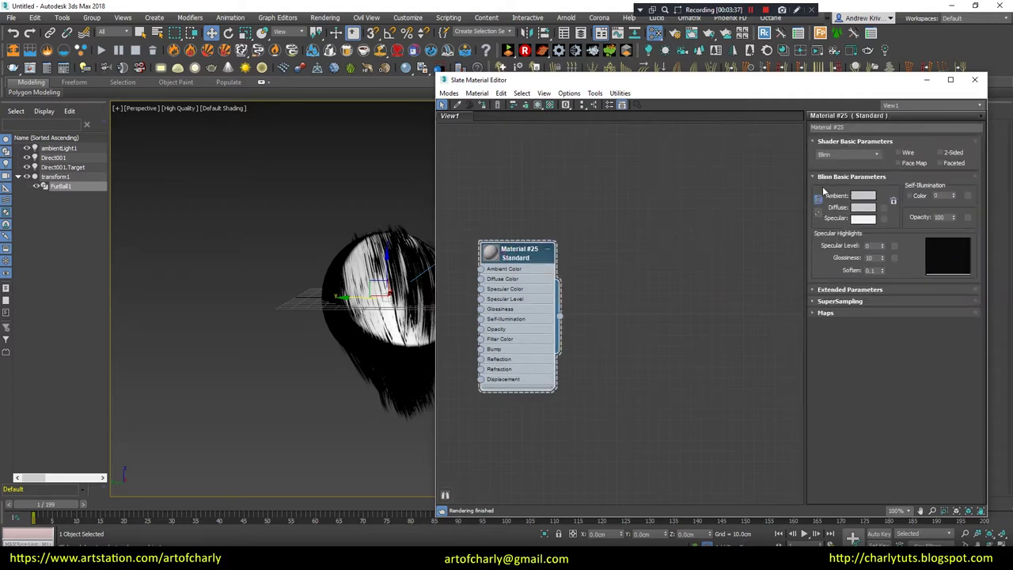
pyautogui.click(840, 156)
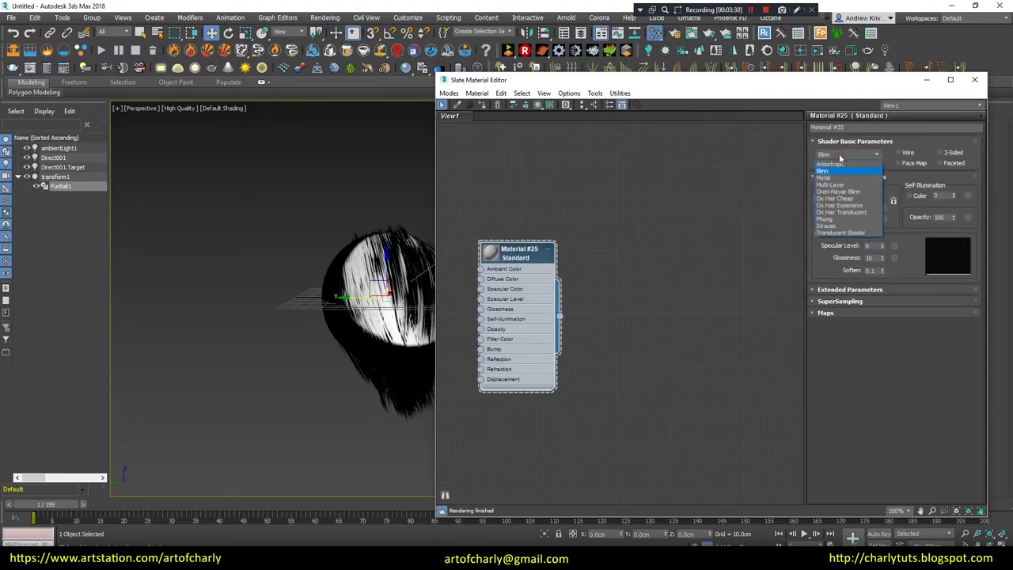
pyautogui.click(866, 213)
pyautogui.moveTo(496, 269); pyautogui.dragTo(590, 269)
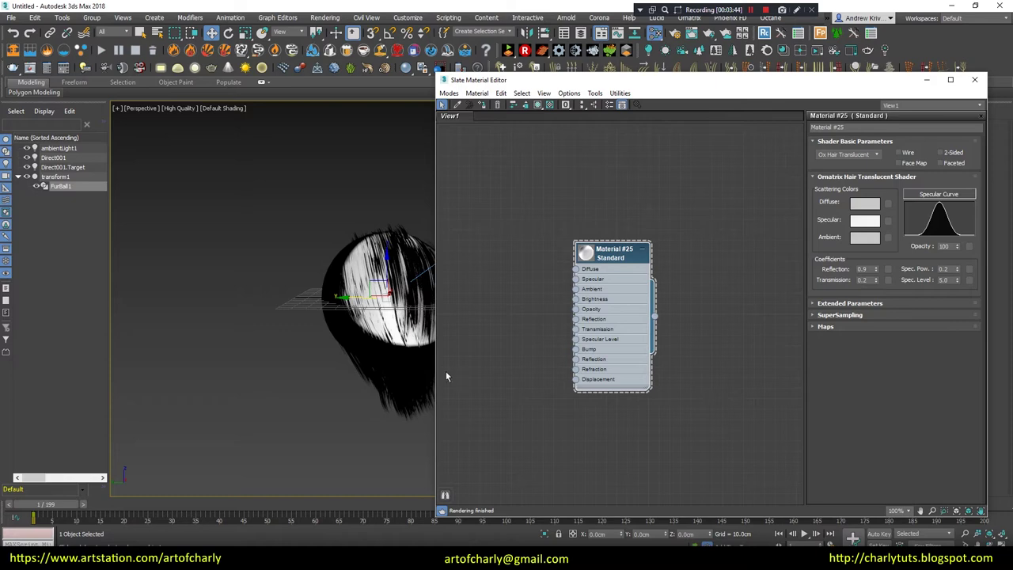
pyautogui.rightClick(624, 266)
pyautogui.click(657, 274)
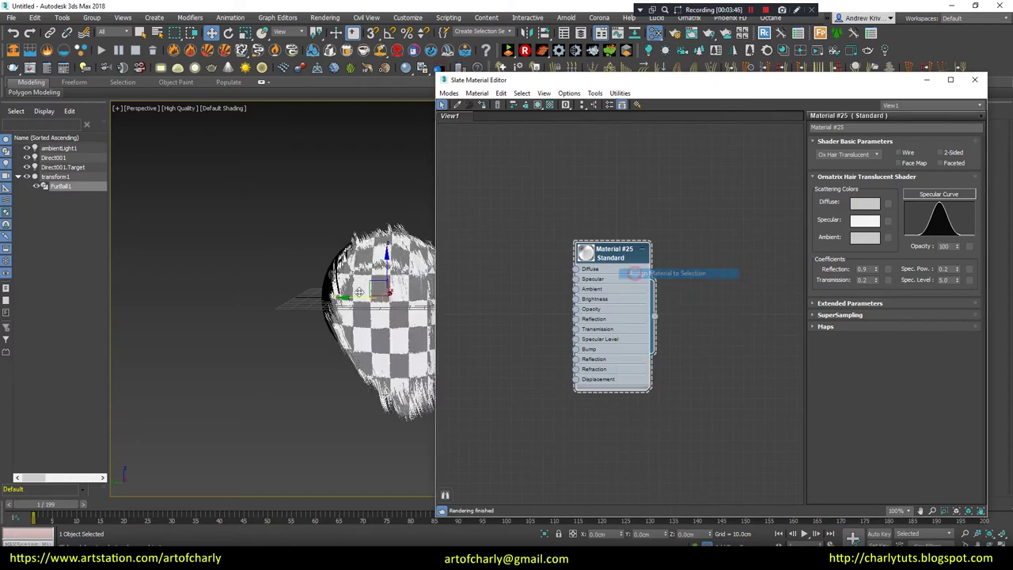
# - Set the material's diffuse to red and specular to white, with Standard viewport shading
pyautogui.moveTo(305, 317)
pyautogui.mouseDown(button='middle')
pyautogui.moveTo(190, 261)
pyautogui.moveTo(242, 250)
pyautogui.mouseUp(button='middle')
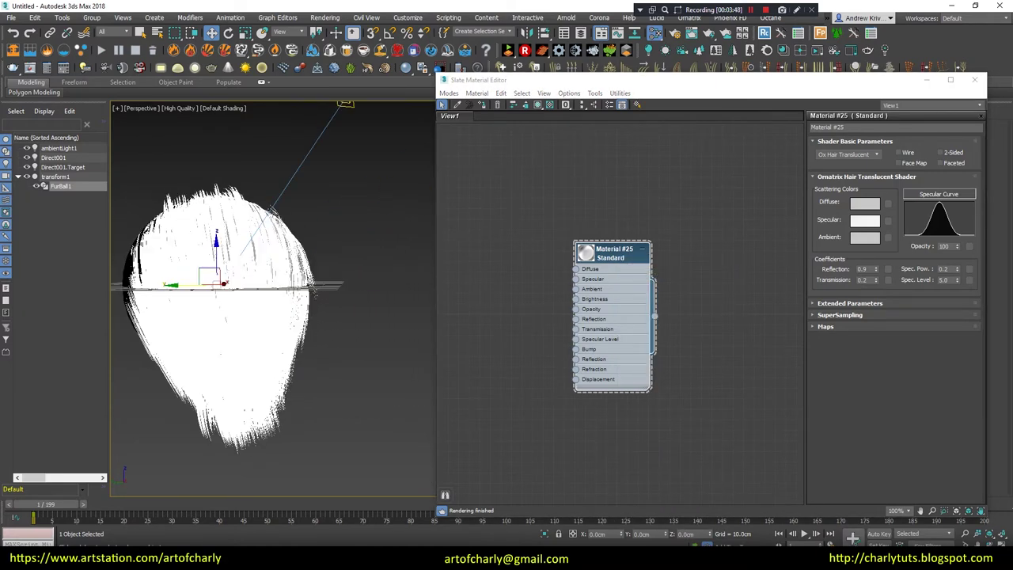
pyautogui.click(860, 205)
pyautogui.moveTo(368, 115); pyautogui.dragTo(398, 116)
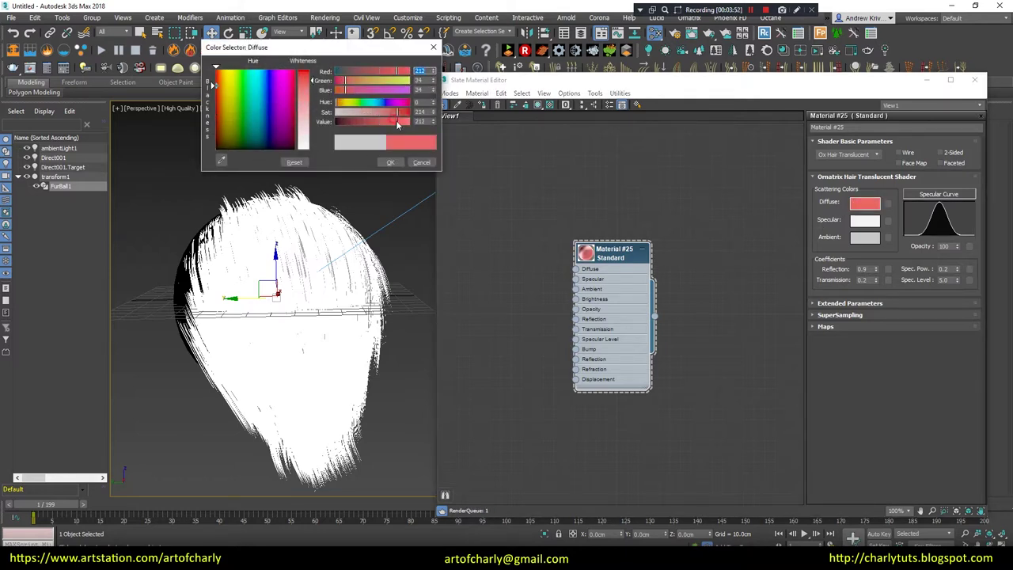
pyautogui.click(390, 162)
pyautogui.click(864, 221)
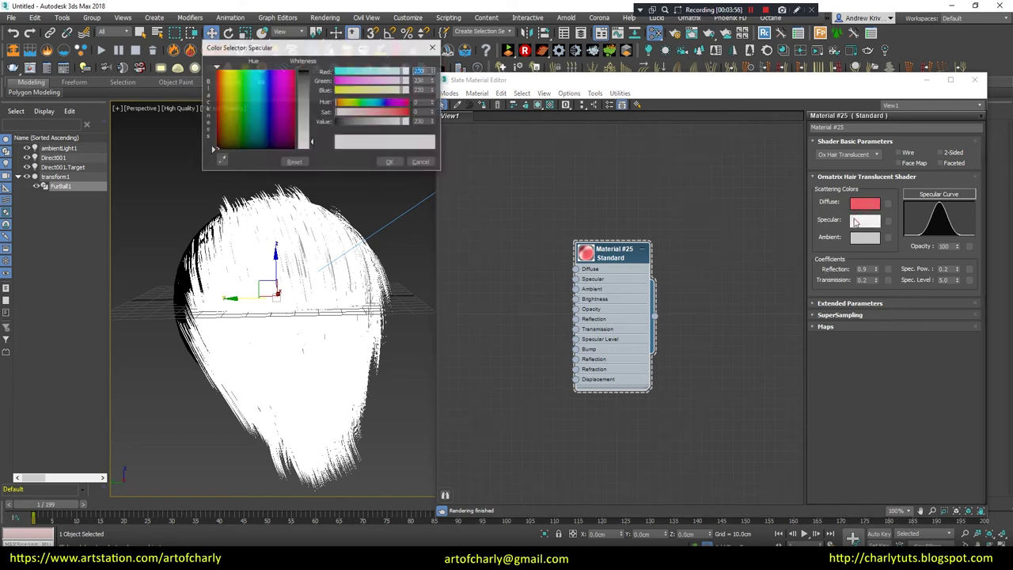
pyautogui.moveTo(342, 125); pyautogui.dragTo(409, 122)
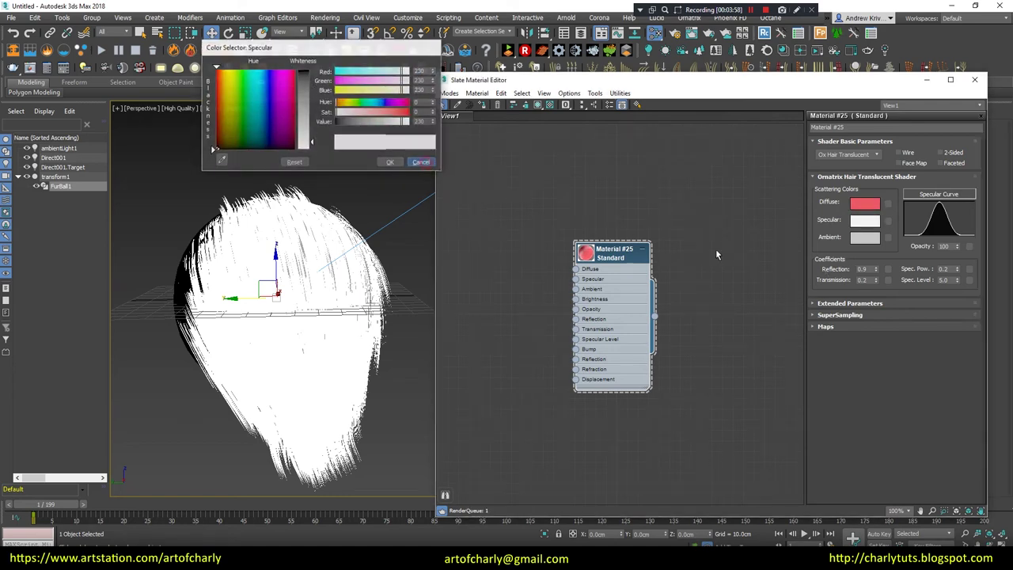
pyautogui.click(390, 162)
pyautogui.click(174, 109)
pyautogui.click(202, 129)
# - Compare the red hair under High Quality and Standard viewport shading from several angles
pyautogui.moveTo(202, 129)
pyautogui.keyDown('alt'); pyautogui.mouseDown(button='middle')
pyautogui.moveTo(322, 201)
pyautogui.moveTo(252, 198)
pyautogui.moveTo(260, 166)
pyautogui.moveTo(275, 202)
pyautogui.mouseUp(button='middle'); pyautogui.keyUp('alt')
pyautogui.click(176, 108)
pyautogui.click(198, 120)
pyautogui.moveTo(198, 120)
pyautogui.keyDown('alt'); pyautogui.mouseDown(button='middle')
pyautogui.moveTo(254, 134)
pyautogui.moveTo(240, 248)
pyautogui.mouseUp(button='middle'); pyautogui.keyUp('alt')
pyautogui.click(193, 108)
pyautogui.click(199, 128)
pyautogui.moveTo(199, 128)
pyautogui.keyDown('alt'); pyautogui.mouseDown(button='middle')
pyautogui.moveTo(366, 238)
pyautogui.moveTo(392, 268)
pyautogui.moveTo(418, 245)
pyautogui.moveTo(370, 252)
pyautogui.mouseUp(button='middle'); pyautogui.keyUp('alt')
pyautogui.moveTo(270, 315)
pyautogui.mouseDown(button='middle')
pyautogui.moveTo(269, 278)
pyautogui.moveTo(317, 289)
pyautogui.mouseUp(button='middle')
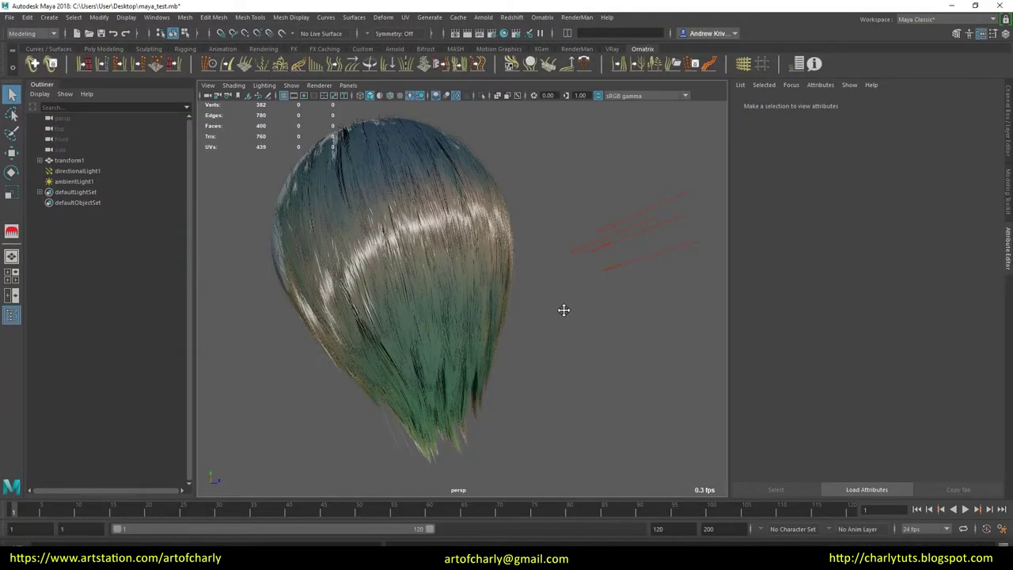
pyautogui.moveTo(564, 309)
pyautogui.keyDown('alt'); pyautogui.mouseDown()
pyautogui.moveTo(493, 339)
pyautogui.moveTo(554, 348)
pyautogui.moveTo(344, 158)
pyautogui.mouseUp(); pyautogui.keyUp('alt')
# - Rotate the directional light to test the hair's highlights
pyautogui.click(672, 281)
pyautogui.press('e')
pyautogui.moveTo(682, 273)
pyautogui.mouseDown()
pyautogui.moveTo(656, 228)
pyautogui.moveTo(672, 284)
pyautogui.moveTo(690, 261)
pyautogui.moveTo(601, 264)
pyautogui.moveTo(651, 252)
pyautogui.moveTo(656, 245)
pyautogui.moveTo(630, 234)
pyautogui.moveTo(661, 232)
pyautogui.moveTo(555, 258)
pyautogui.moveTo(621, 258)
pyautogui.moveTo(656, 232)
pyautogui.moveTo(634, 243)
pyautogui.moveTo(615, 215)
pyautogui.moveTo(483, 255)
pyautogui.moveTo(543, 264)
pyautogui.moveTo(599, 236)
pyautogui.mouseUp()
pyautogui.moveTo(577, 194)
pyautogui.mouseDown()
pyautogui.moveTo(592, 245)
pyautogui.moveTo(552, 278)
pyautogui.moveTo(505, 289)
pyautogui.moveTo(536, 251)
pyautogui.moveTo(502, 254)
pyautogui.moveTo(524, 280)
pyautogui.moveTo(467, 261)
pyautogui.moveTo(437, 267)
pyautogui.moveTo(672, 222)
pyautogui.moveTo(653, 201)
pyautogui.moveTo(670, 235)
pyautogui.moveTo(645, 196)
pyautogui.moveTo(634, 271)
pyautogui.moveTo(656, 283)
pyautogui.moveTo(672, 263)
pyautogui.moveTo(563, 267)
pyautogui.mouseUp()
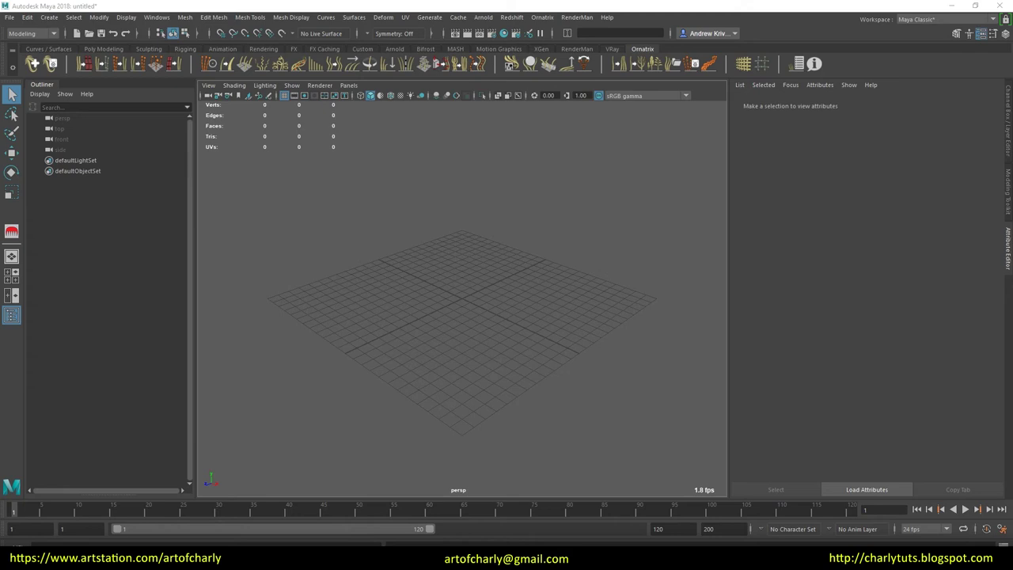
# - Create a Fur Ball groom from the Ornatrix Grooms presets
pyautogui.moveTo(638, 222); pyautogui.dragTo(394, 393)
pyautogui.click(32, 65)
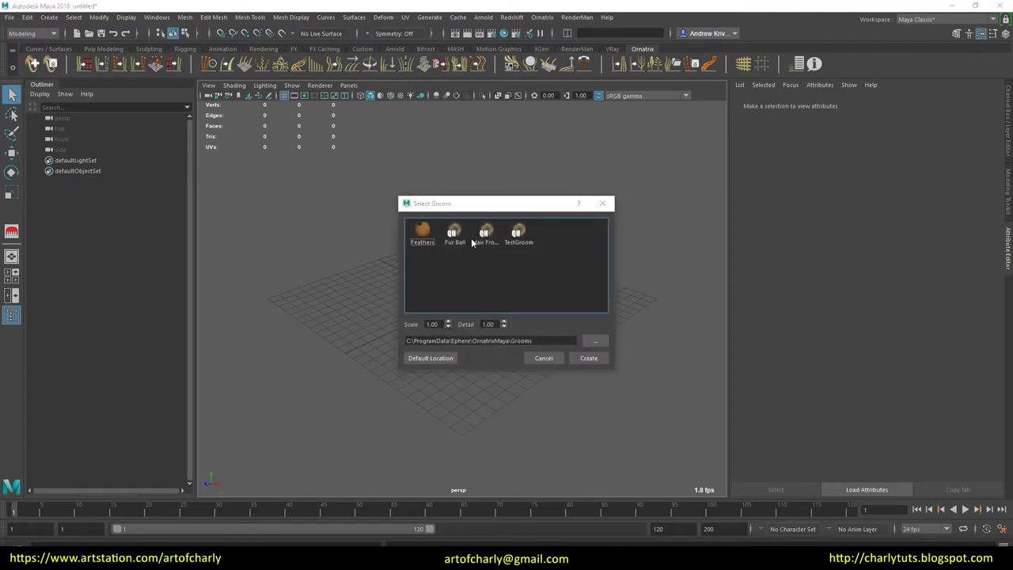
pyautogui.doubleClick(452, 231)
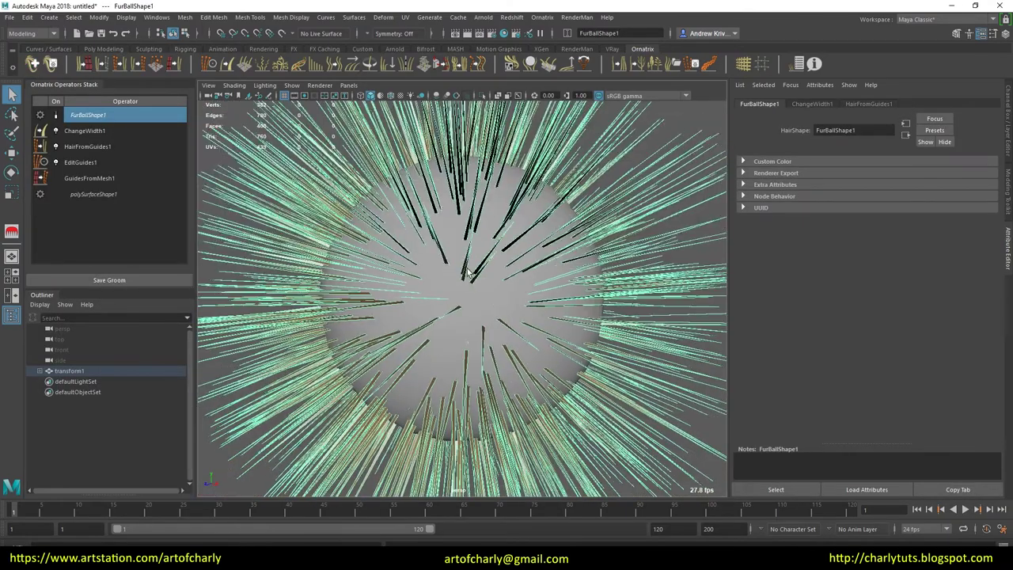
pyautogui.keyDown('alt'); pyautogui.moveTo(498, 253); pyautogui.dragTo(461, 293); pyautogui.keyUp('alt')
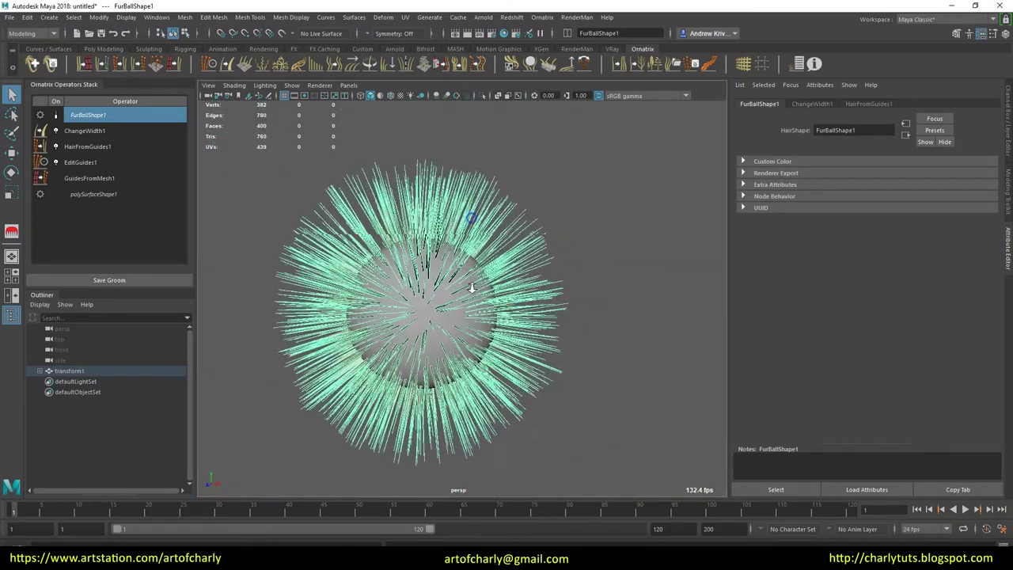
# - In EditGuides1, select the guide strands and delete all but three
pyautogui.click(92, 163)
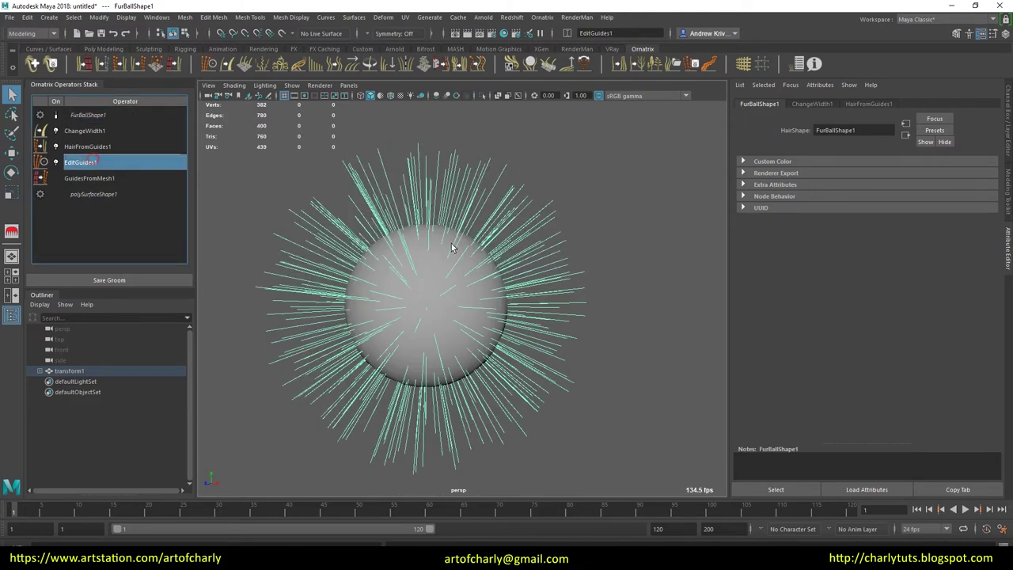
pyautogui.click(826, 177)
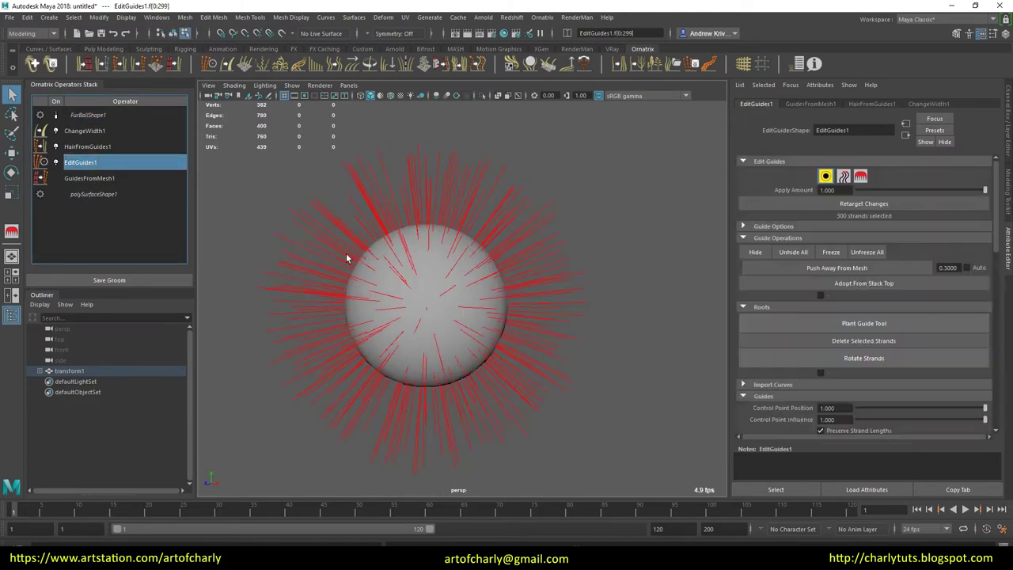
pyautogui.moveTo(263, 138); pyautogui.dragTo(661, 482)
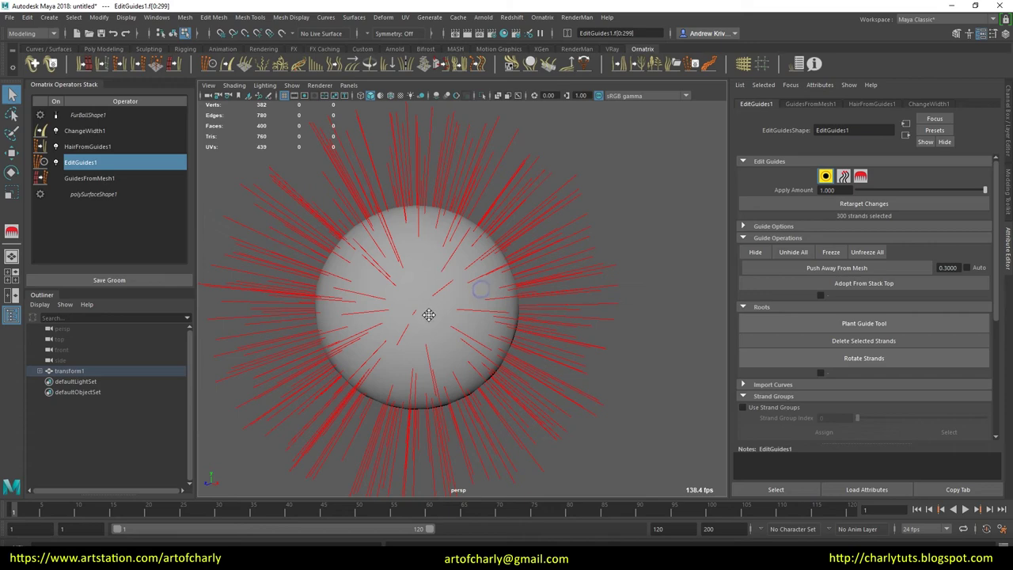
pyautogui.scroll(1, 444, 312)
pyautogui.scroll(3, 467, 329)
pyautogui.keyDown('alt'); pyautogui.moveTo(467, 329); pyautogui.dragTo(451, 329); pyautogui.keyUp('alt')
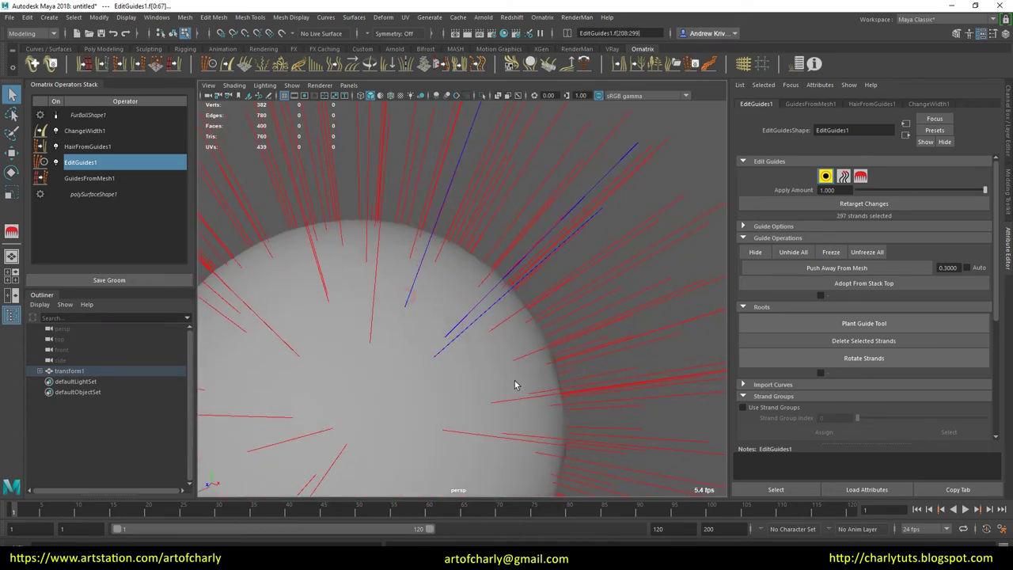
pyautogui.scroll(-4, 515, 386)
pyautogui.click(873, 348)
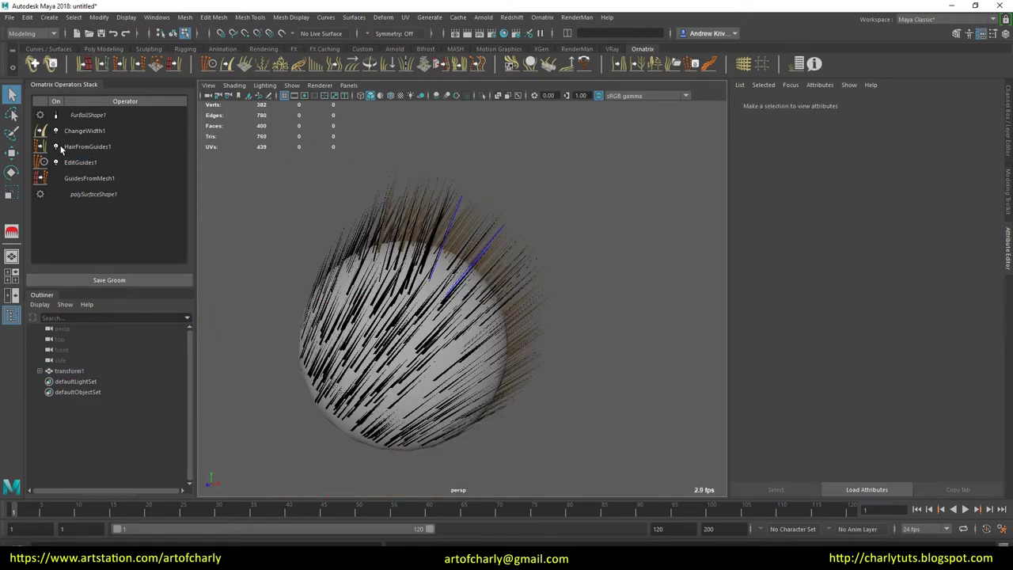
# - Delete the HairFromGuides1 and ChangeWidth1 operators, leaving EditGuides1 selected
pyautogui.click(89, 148)
pyautogui.rightClick(119, 145)
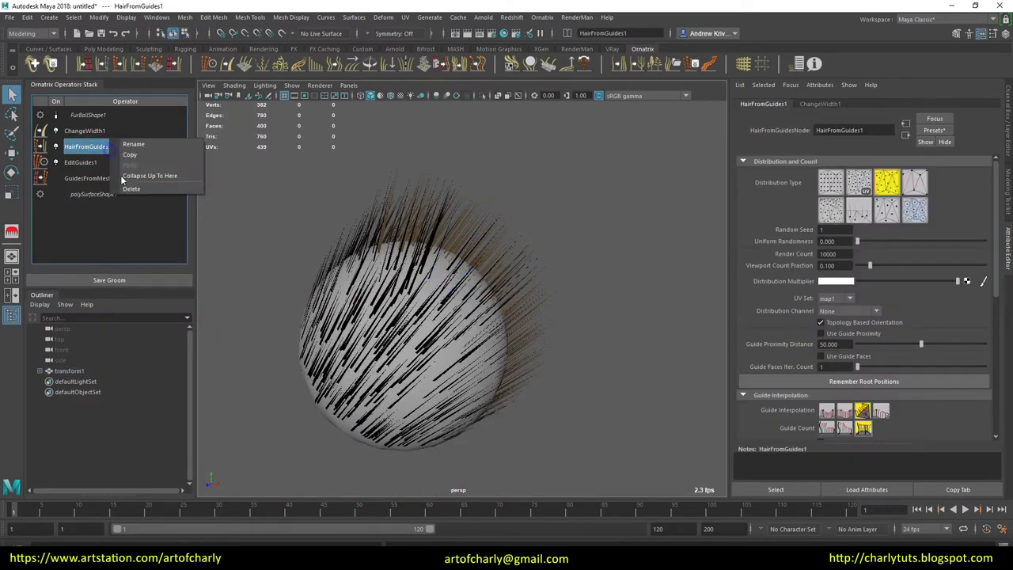
pyautogui.click(132, 189)
pyautogui.rightClick(85, 131)
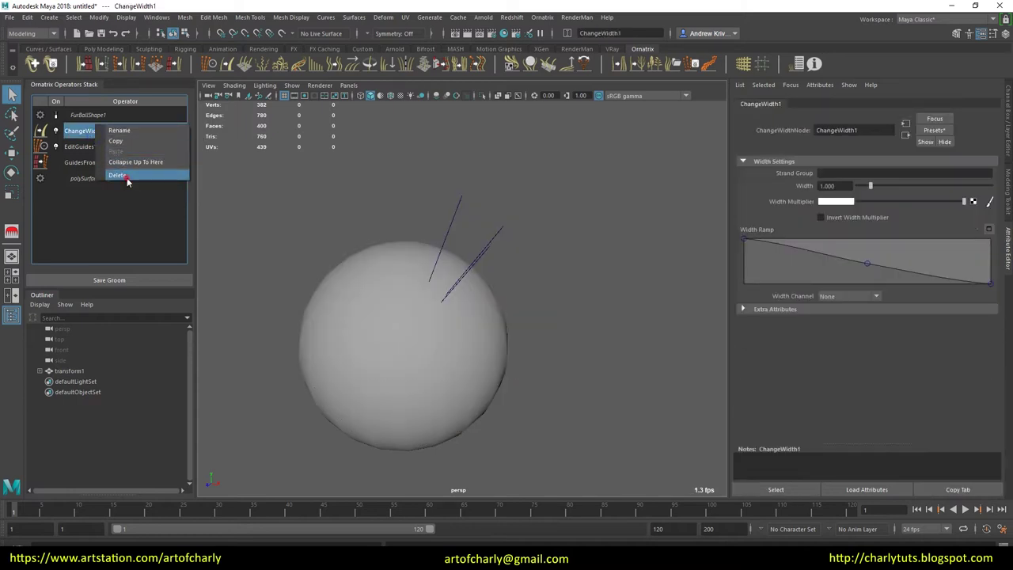
pyautogui.click(130, 175)
pyautogui.click(89, 133)
# - Set Guides Width to 10 and select the three guide strands
pyautogui.keyDown('alt'); pyautogui.moveTo(507, 317); pyautogui.dragTo(556, 308); pyautogui.keyUp('alt')
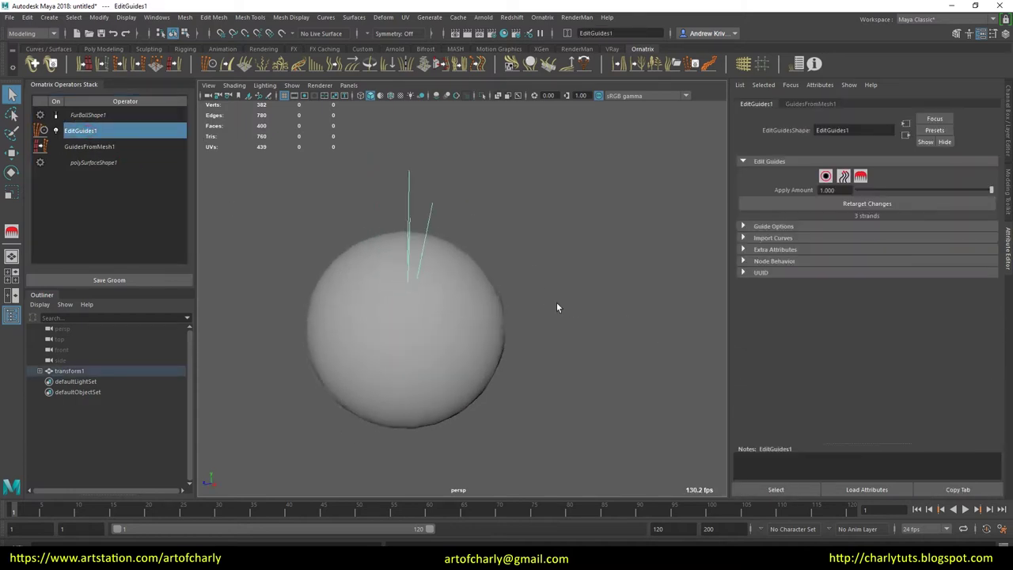
pyautogui.keyDown('alt'); pyautogui.moveTo(556, 308); pyautogui.dragTo(479, 288, button='right'); pyautogui.keyUp('alt')
pyautogui.keyDown('alt'); pyautogui.moveTo(479, 288); pyautogui.dragTo(557, 316); pyautogui.keyUp('alt')
pyautogui.keyDown('alt'); pyautogui.moveTo(555, 316); pyautogui.dragTo(595, 300, button='right'); pyautogui.keyUp('alt')
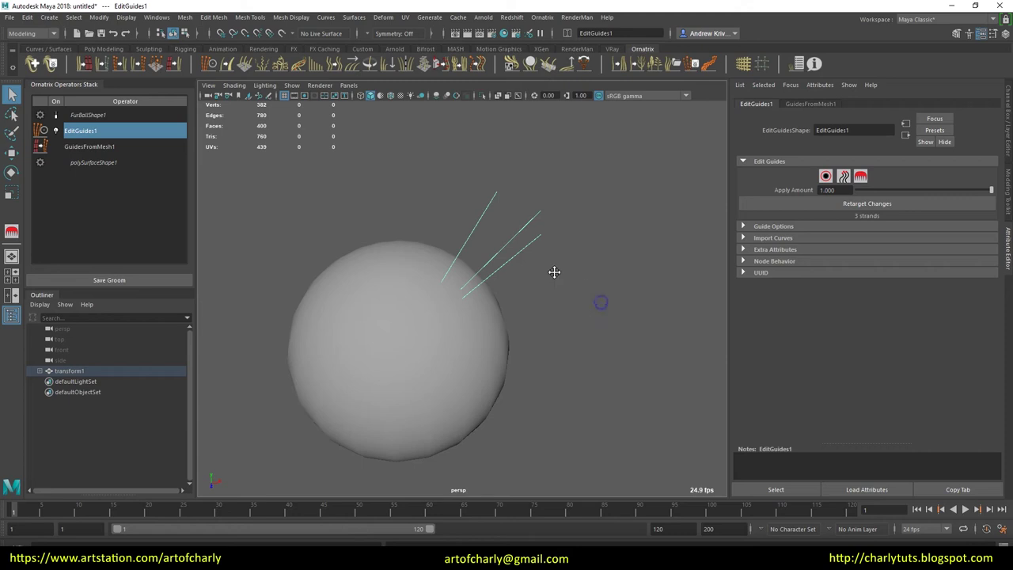
pyautogui.keyDown('alt'); pyautogui.moveTo(601, 300); pyautogui.dragTo(549, 282); pyautogui.keyUp('alt')
pyautogui.keyDown('alt'); pyautogui.moveTo(549, 283); pyautogui.dragTo(411, 299, button='right'); pyautogui.keyUp('alt')
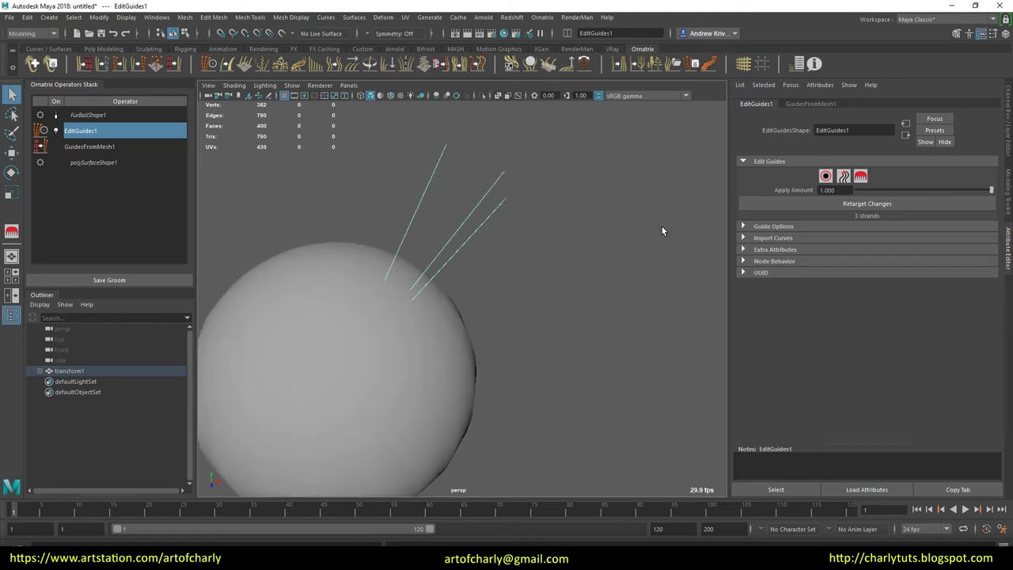
pyautogui.click(760, 227)
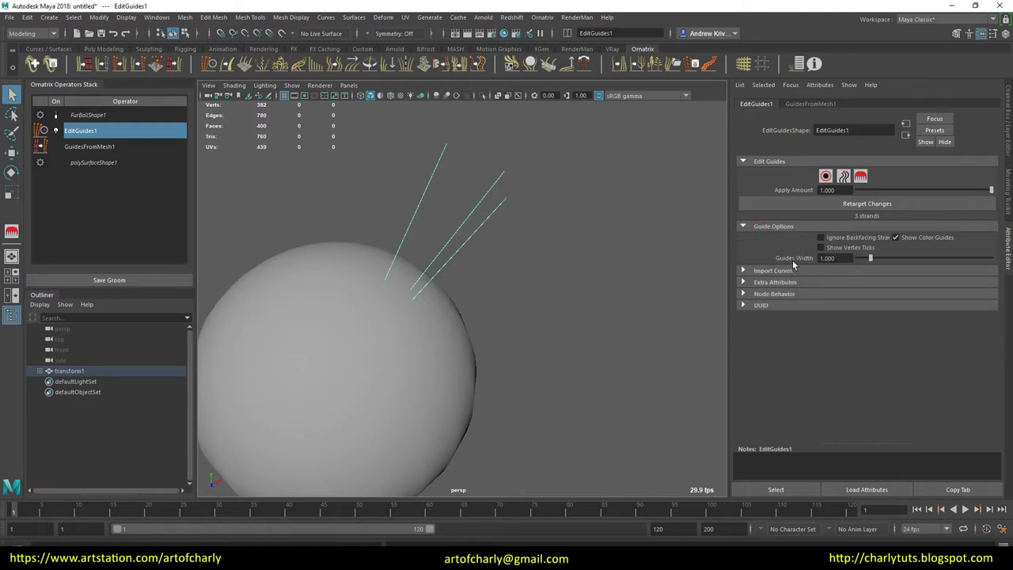
pyautogui.moveTo(910, 258); pyautogui.dragTo(997, 258)
pyautogui.keyDown('alt'); pyautogui.moveTo(497, 246); pyautogui.dragTo(688, 286); pyautogui.keyUp('alt')
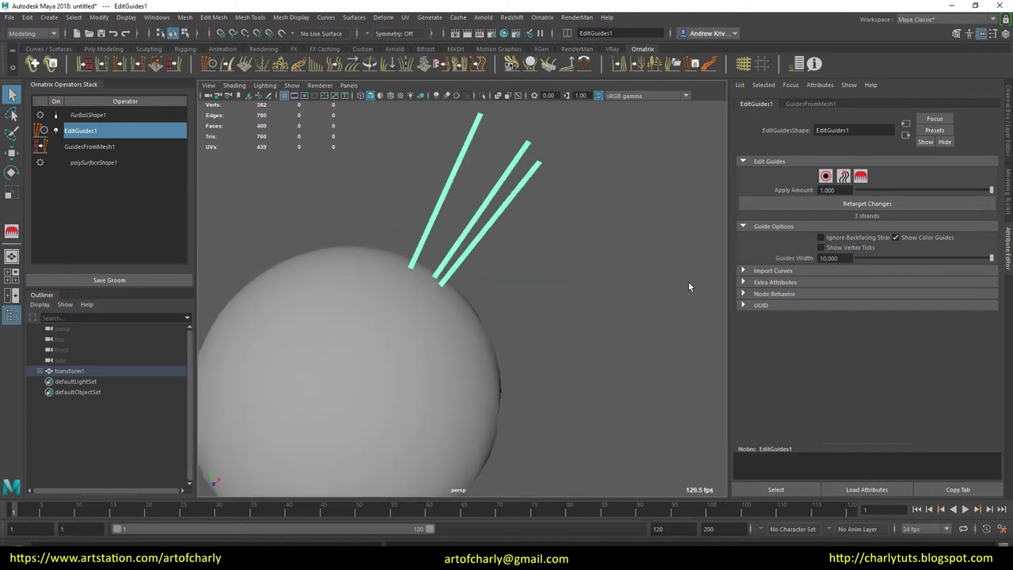
pyautogui.moveTo(617, 225)
pyautogui.mouseDown()
pyautogui.moveTo(527, 248)
pyautogui.moveTo(595, 237)
pyautogui.moveTo(576, 290)
pyautogui.mouseUp()
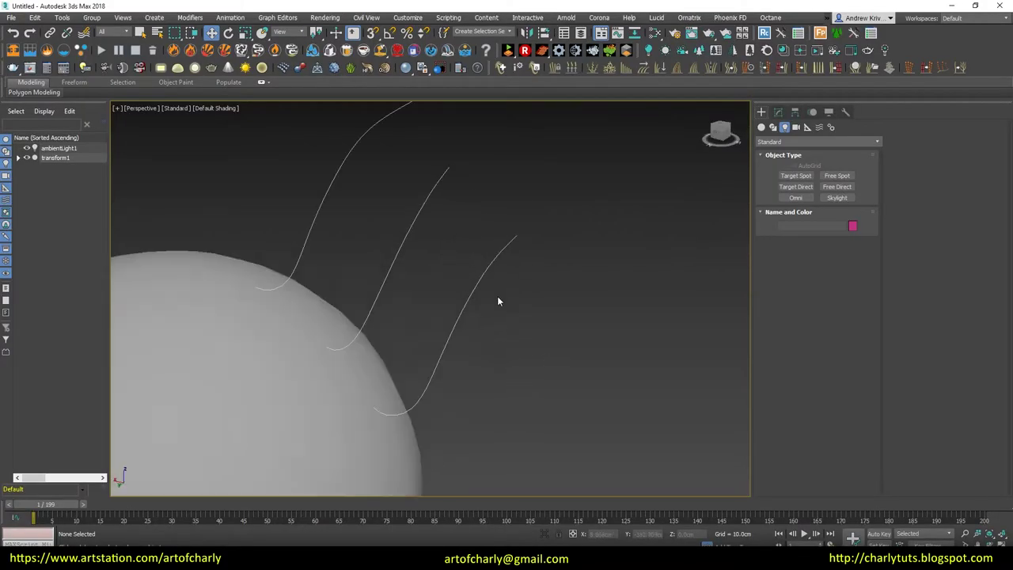
pyautogui.scroll(-3, 515, 313)
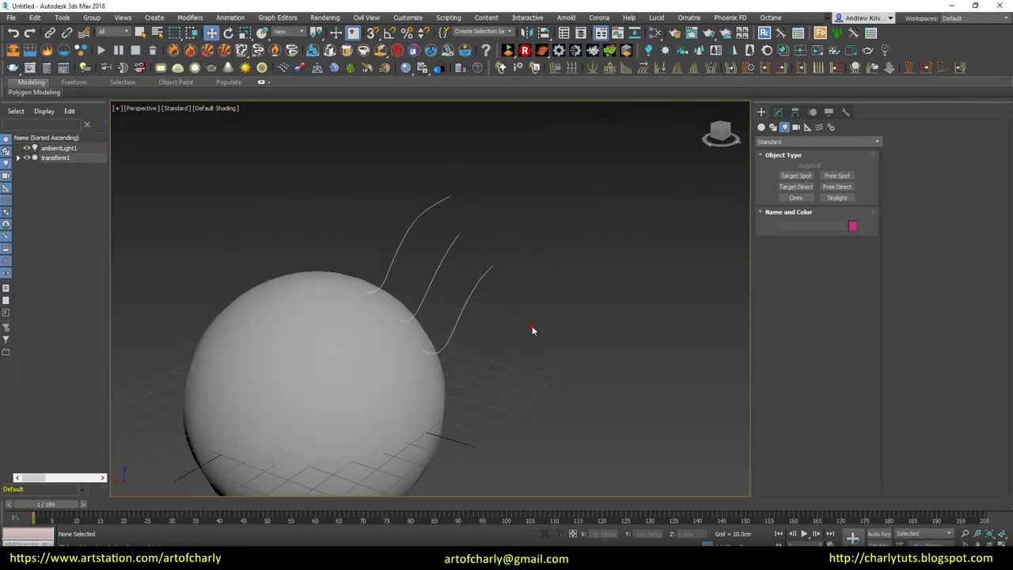
# - Select FurBall1, enable guide brushing, and open the Ox Edit Guides modifier settings
pyautogui.click(473, 296)
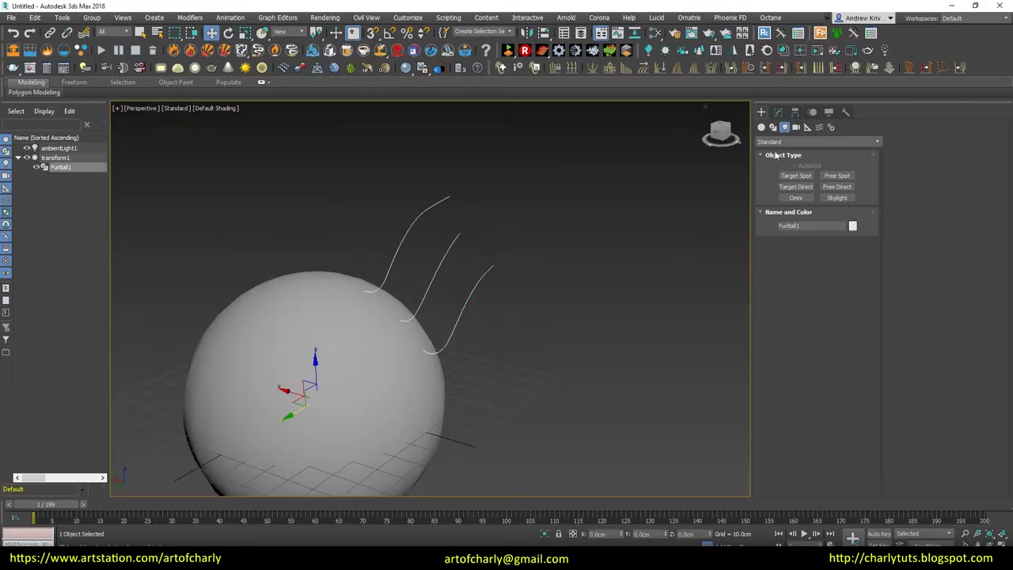
pyautogui.click(777, 114)
pyautogui.click(831, 367)
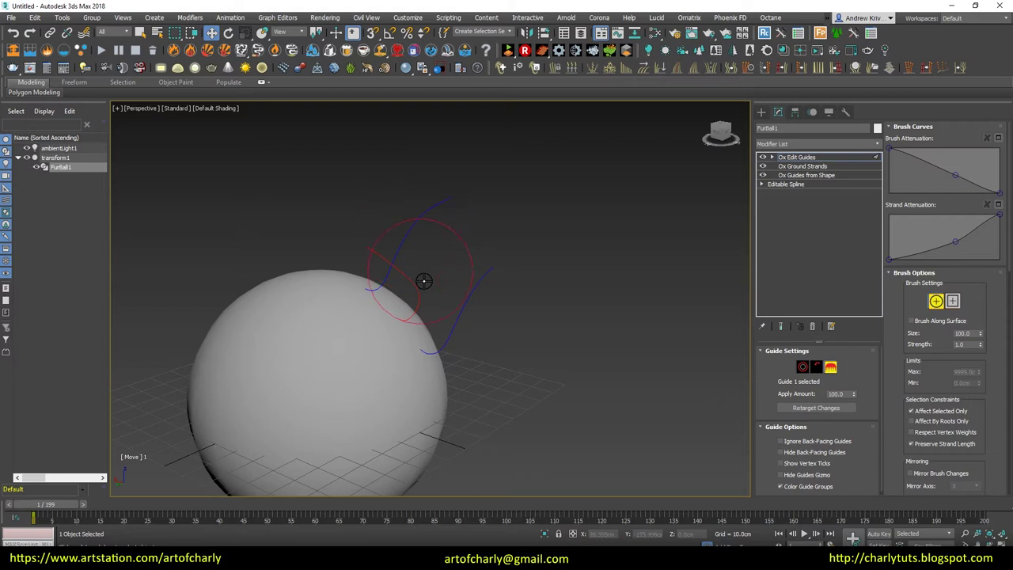
pyautogui.keyDown('alt'); pyautogui.moveTo(517, 262); pyautogui.dragTo(486, 267, button='middle'); pyautogui.keyUp('alt')
pyautogui.scroll(3, 430, 237)
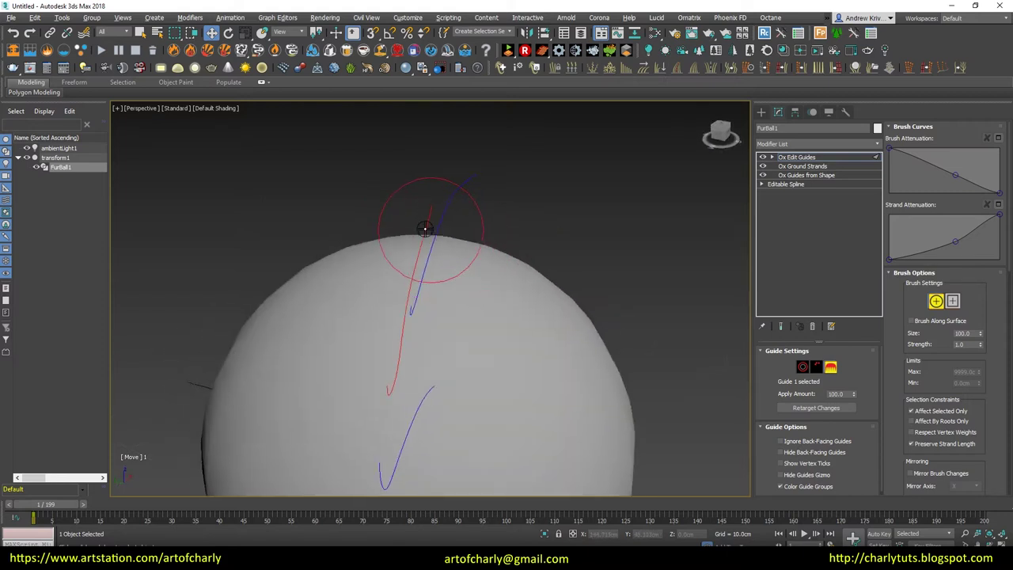
pyautogui.moveTo(427, 262)
pyautogui.keyDown('alt'); pyautogui.mouseDown(button='middle')
pyautogui.moveTo(499, 267)
pyautogui.moveTo(449, 293)
pyautogui.moveTo(484, 285)
pyautogui.mouseUp(button='middle'); pyautogui.keyUp('alt')
pyautogui.scroll(-3, 491, 270)
pyautogui.scroll(3, 490, 270)
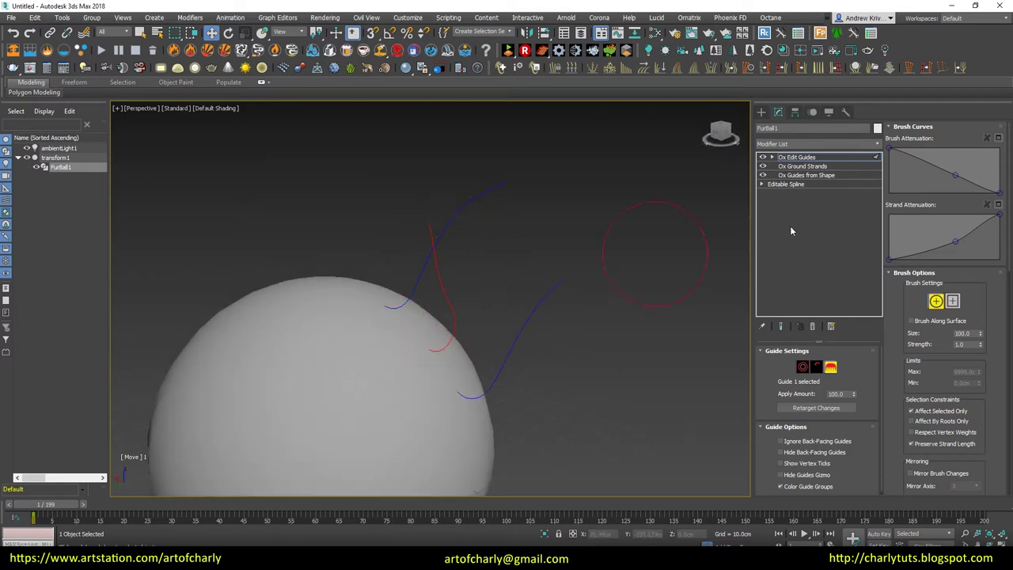
pyautogui.click(799, 159)
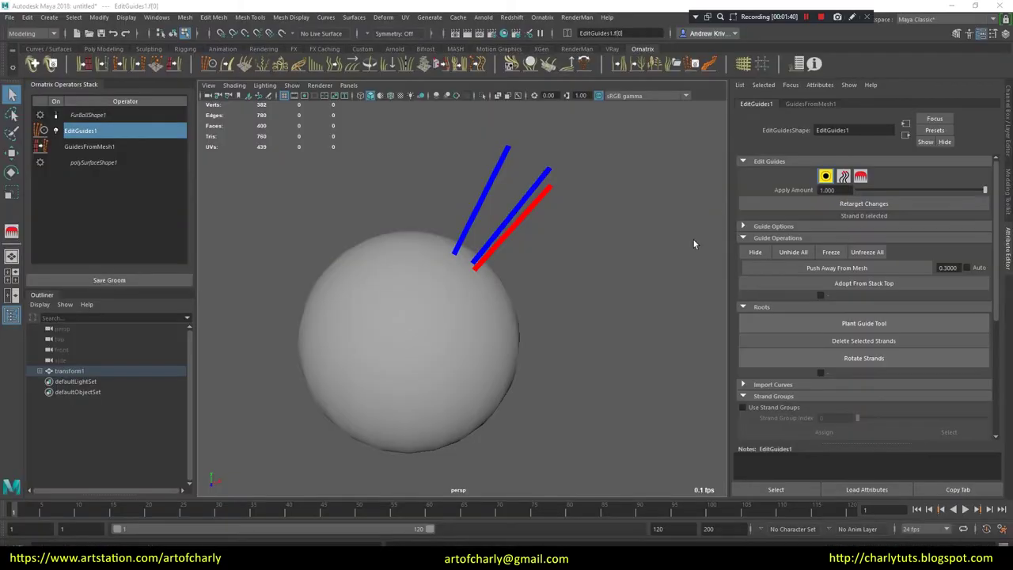
# - Restore Guides Width to 10 and switch EditGuides1 into brushing mode
pyautogui.keyDown('alt'); pyautogui.moveTo(526, 214); pyautogui.dragTo(520, 223); pyautogui.keyUp('alt')
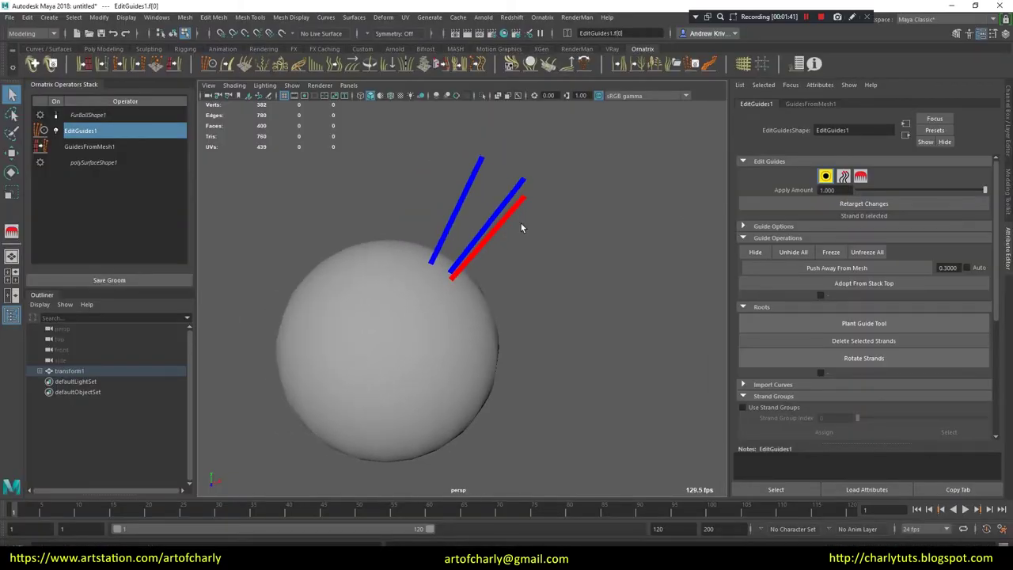
pyautogui.click(784, 227)
pyautogui.moveTo(939, 260); pyautogui.dragTo(807, 264)
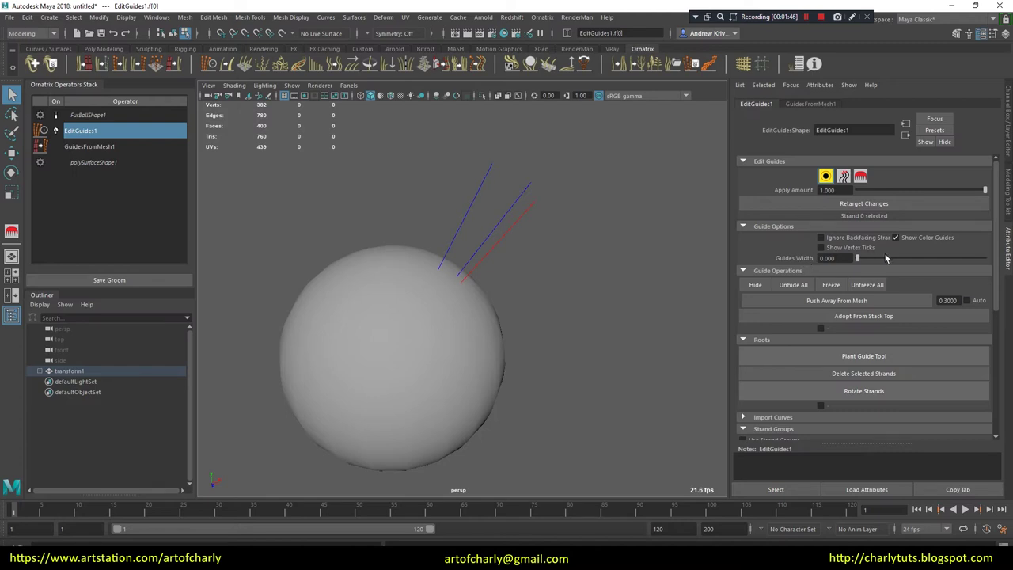
pyautogui.moveTo(885, 258); pyautogui.dragTo(980, 262)
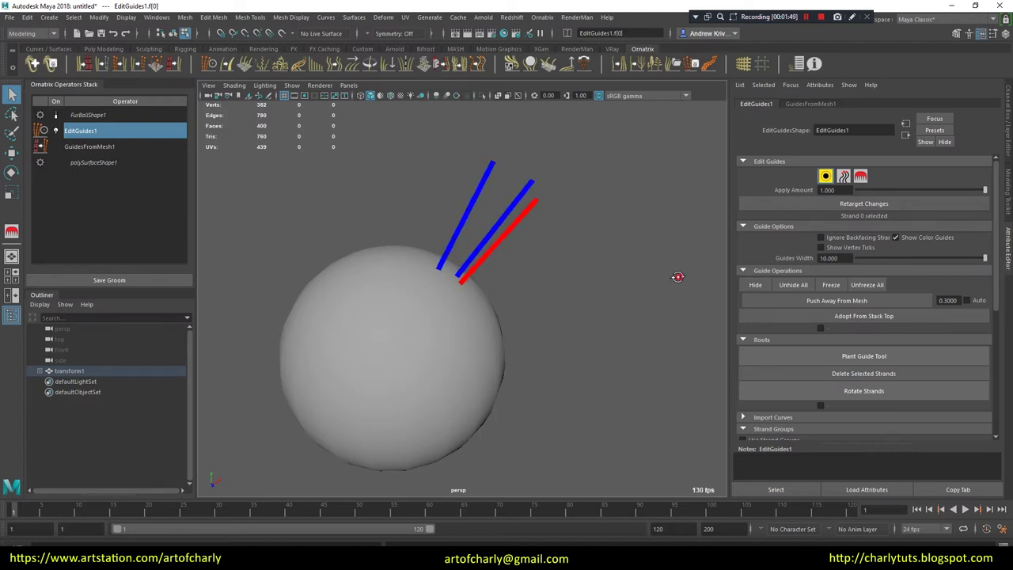
pyautogui.keyDown('alt'); pyautogui.moveTo(678, 276); pyautogui.dragTo(655, 269); pyautogui.keyUp('alt')
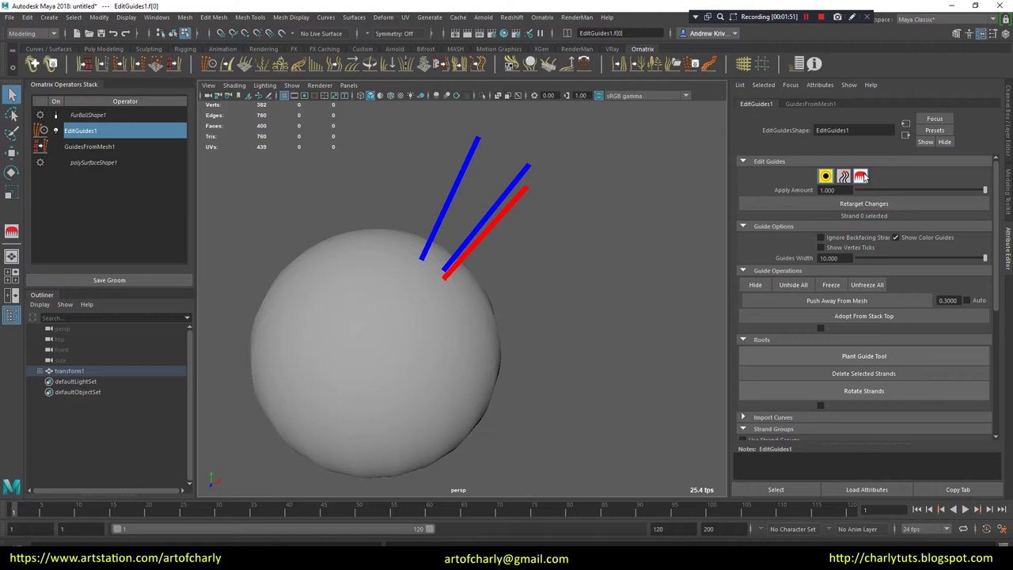
pyautogui.click(862, 176)
pyautogui.keyDown('alt'); pyautogui.moveTo(588, 219); pyautogui.dragTo(543, 231); pyautogui.keyUp('alt')
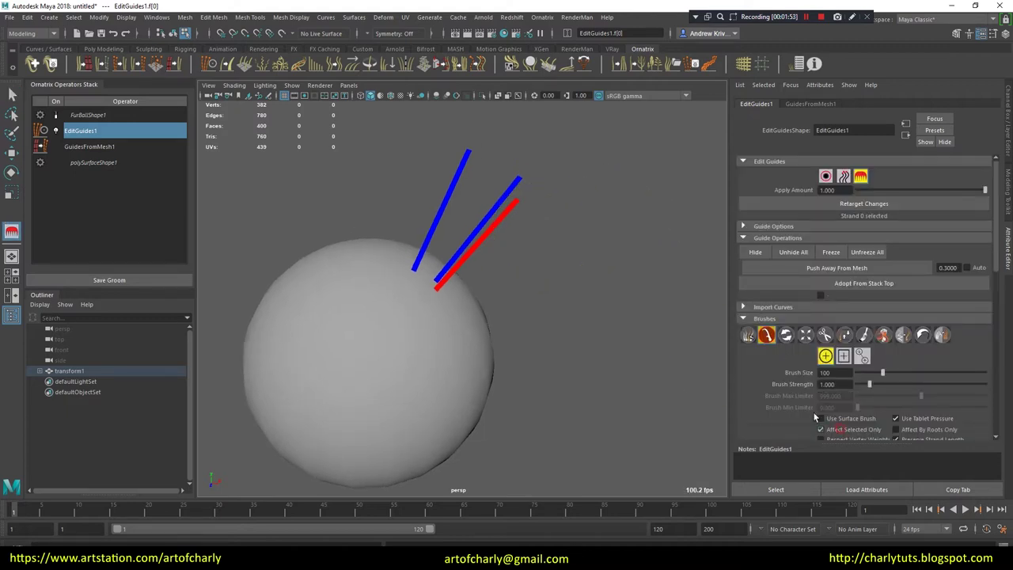
# - Brush the red guide into a curve, pulling its upper part rightward
pyautogui.moveTo(470, 204)
pyautogui.mouseDown()
pyautogui.moveTo(515, 214)
pyautogui.moveTo(442, 187)
pyautogui.moveTo(464, 219)
pyautogui.moveTo(418, 192)
pyautogui.moveTo(527, 254)
pyautogui.moveTo(379, 227)
pyautogui.moveTo(430, 219)
pyautogui.moveTo(430, 230)
pyautogui.mouseUp()
pyautogui.scroll(3, 426, 282)
pyautogui.scroll(3, 449, 273)
pyautogui.moveTo(384, 262); pyautogui.dragTo(352, 182)
pyautogui.moveTo(372, 238); pyautogui.dragTo(448, 158)
pyautogui.moveTo(441, 219)
pyautogui.mouseDown()
pyautogui.moveTo(404, 232)
pyautogui.moveTo(515, 179)
pyautogui.mouseUp()
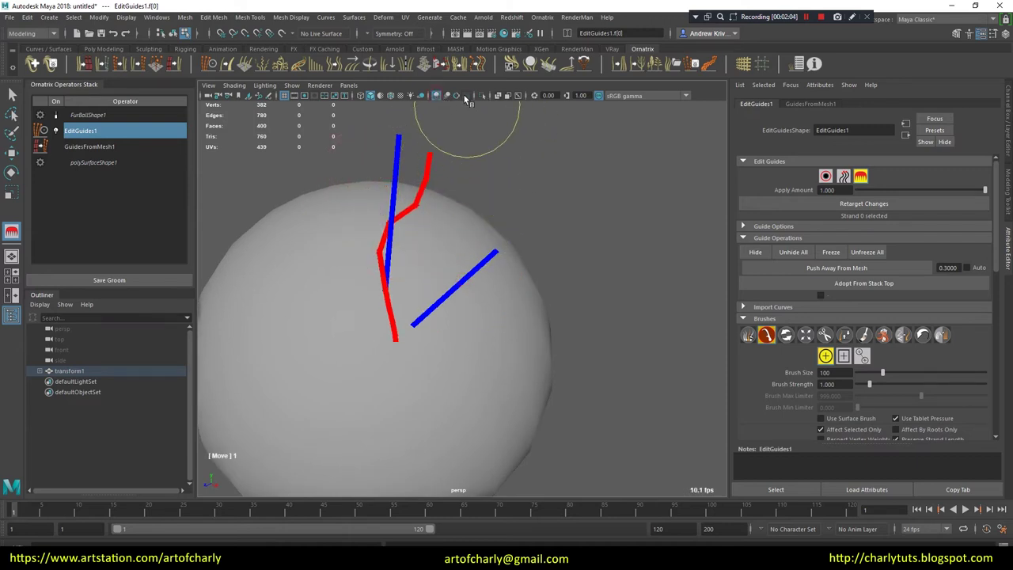
pyautogui.moveTo(491, 182)
pyautogui.keyDown('alt'); pyautogui.mouseDown()
pyautogui.moveTo(607, 199)
pyautogui.moveTo(568, 208)
pyautogui.mouseUp(); pyautogui.keyUp('alt')
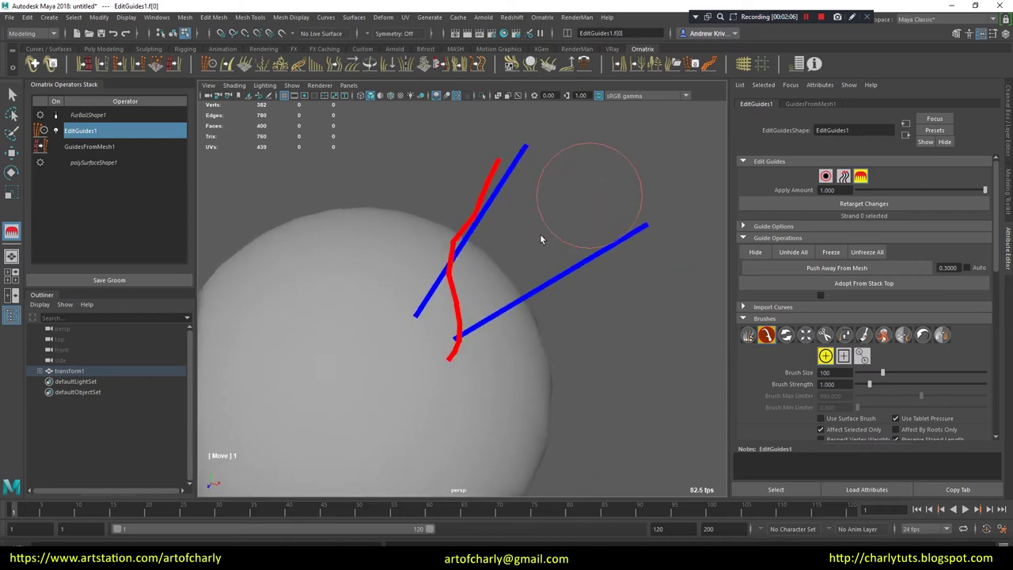
pyautogui.scroll(2, 569, 207)
pyautogui.scroll(-3, 870, 316)
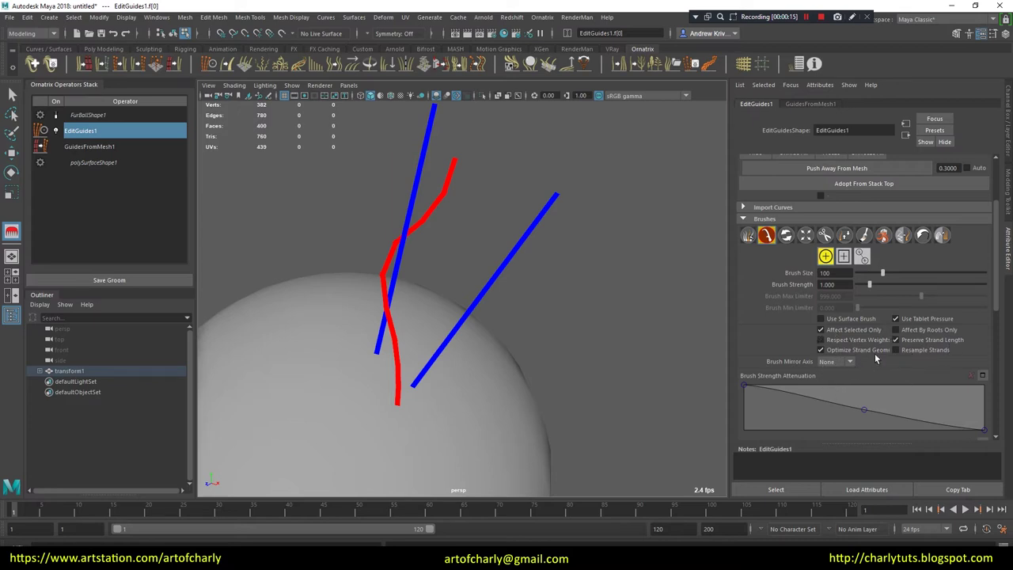
# - Bend the red strand's tip upward and add a Detail operator
pyautogui.moveTo(437, 181)
pyautogui.mouseDown()
pyautogui.moveTo(532, 287)
pyautogui.moveTo(356, 162)
pyautogui.mouseUp()
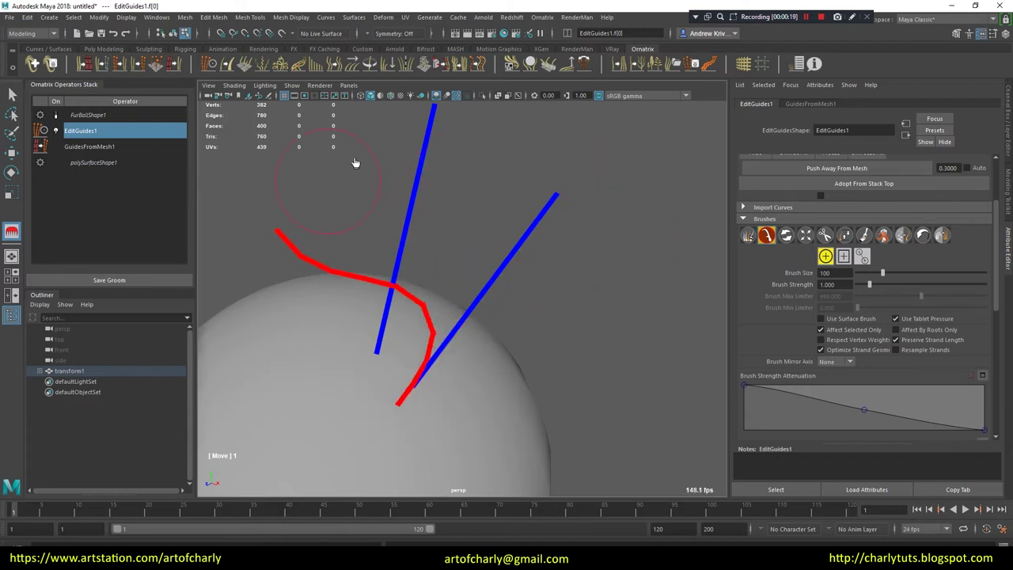
pyautogui.moveTo(326, 275)
pyautogui.mouseDown()
pyautogui.moveTo(550, 287)
pyautogui.moveTo(612, 398)
pyautogui.moveTo(593, 407)
pyautogui.moveTo(557, 164)
pyautogui.moveTo(402, 219)
pyautogui.moveTo(351, 317)
pyautogui.moveTo(461, 321)
pyautogui.moveTo(583, 255)
pyautogui.moveTo(649, 277)
pyautogui.moveTo(586, 242)
pyautogui.moveTo(461, 231)
pyautogui.moveTo(403, 168)
pyautogui.moveTo(441, 170)
pyautogui.moveTo(482, 278)
pyautogui.moveTo(780, 330)
pyautogui.mouseUp()
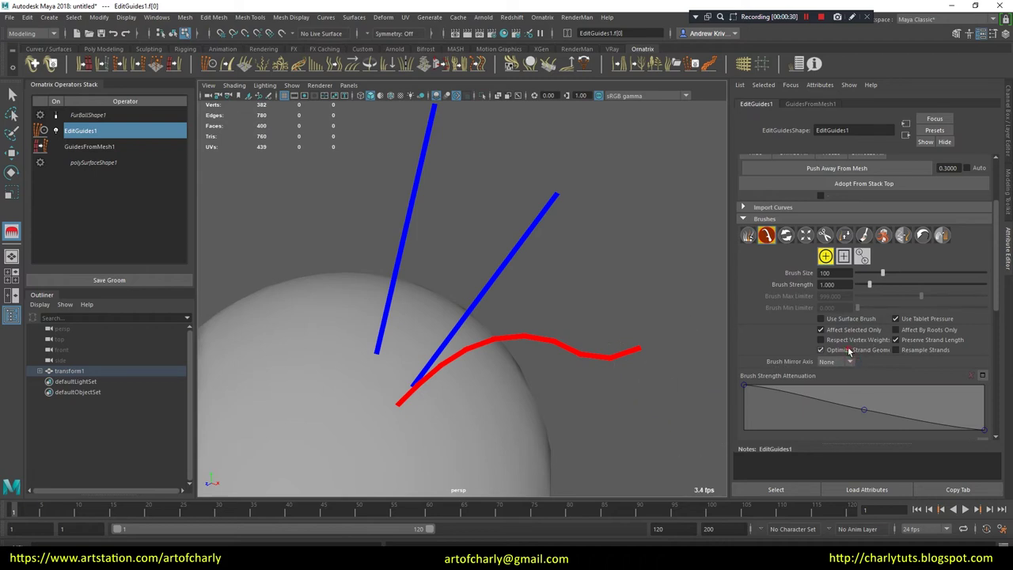
pyautogui.moveTo(642, 340)
pyautogui.mouseDown()
pyautogui.moveTo(620, 344)
pyautogui.moveTo(628, 358)
pyautogui.moveTo(569, 346)
pyautogui.mouseUp()
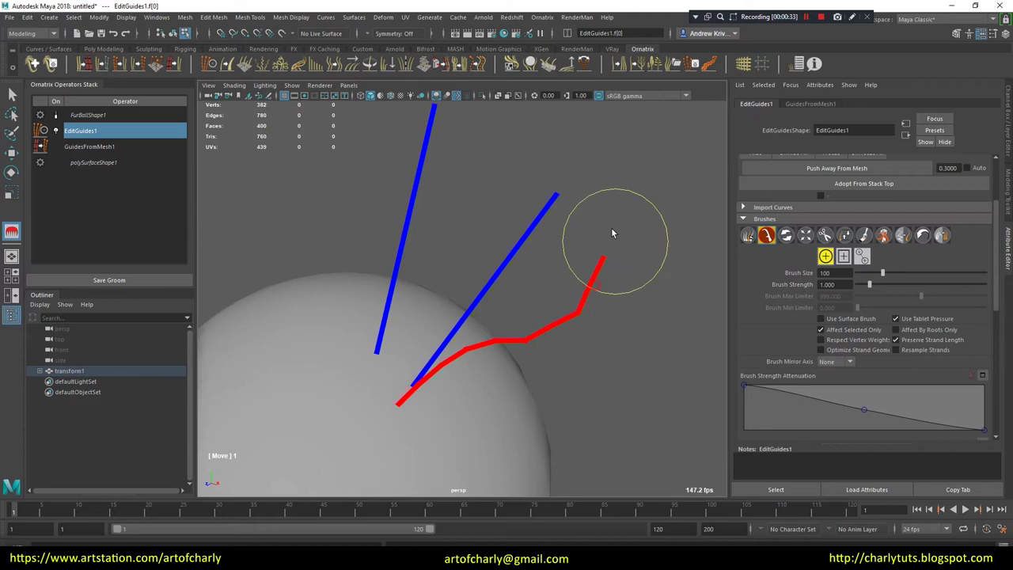
pyautogui.moveTo(521, 375); pyautogui.dragTo(614, 236)
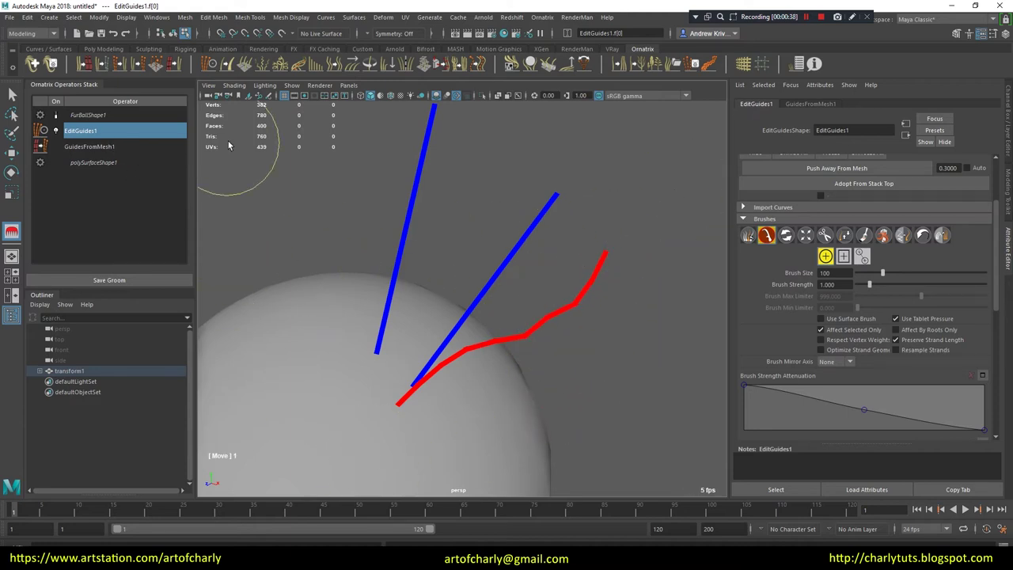
pyautogui.click(334, 66)
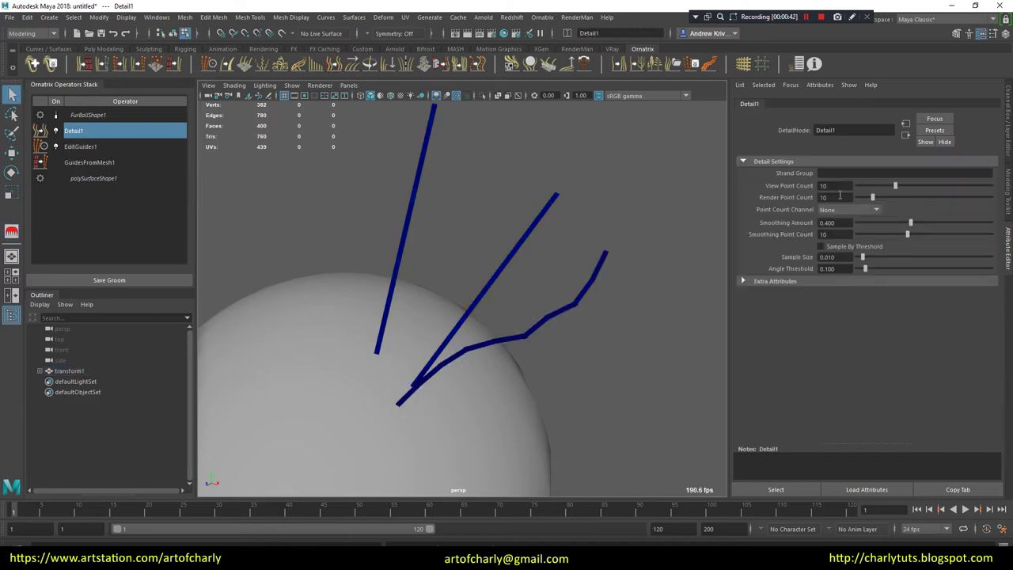
# - Set Detail View Point Count to 100, then add EditGuides2 with guide width 10
pyautogui.write('0')
pyautogui.write('0')
pyautogui.press('Return')
pyautogui.click(209, 63)
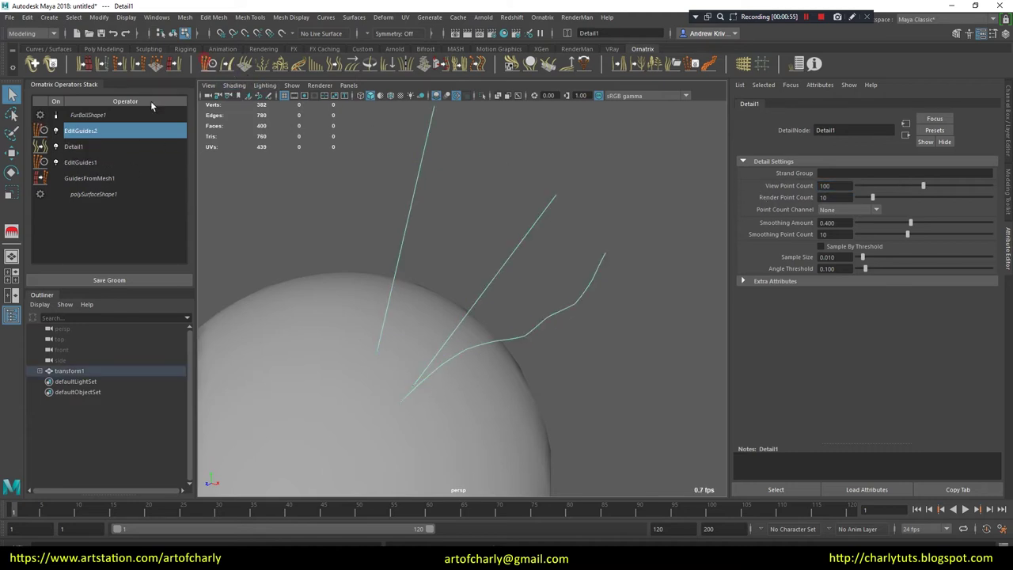
pyautogui.click(825, 176)
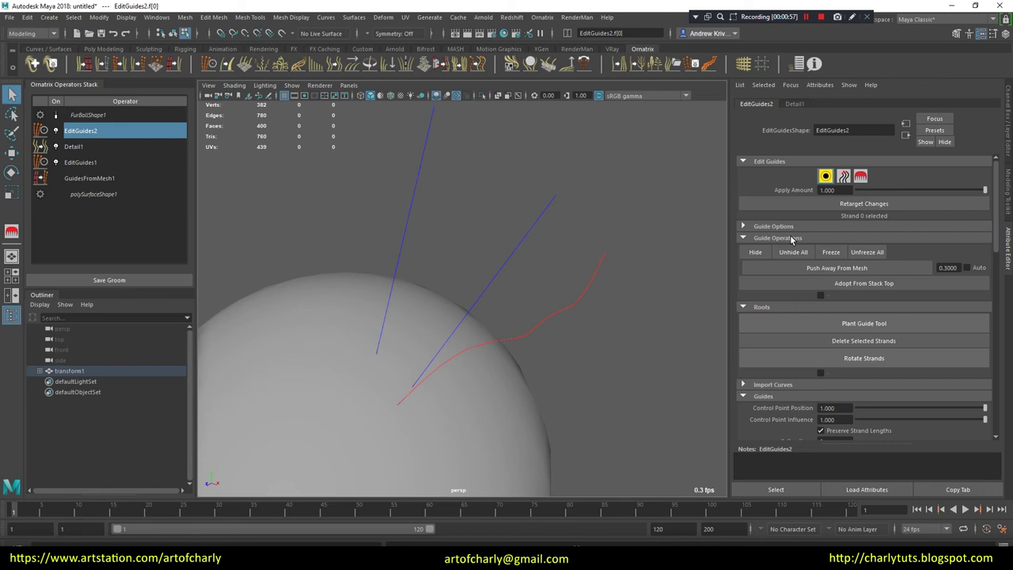
pyautogui.click(779, 226)
pyautogui.moveTo(913, 266); pyautogui.dragTo(1009, 269)
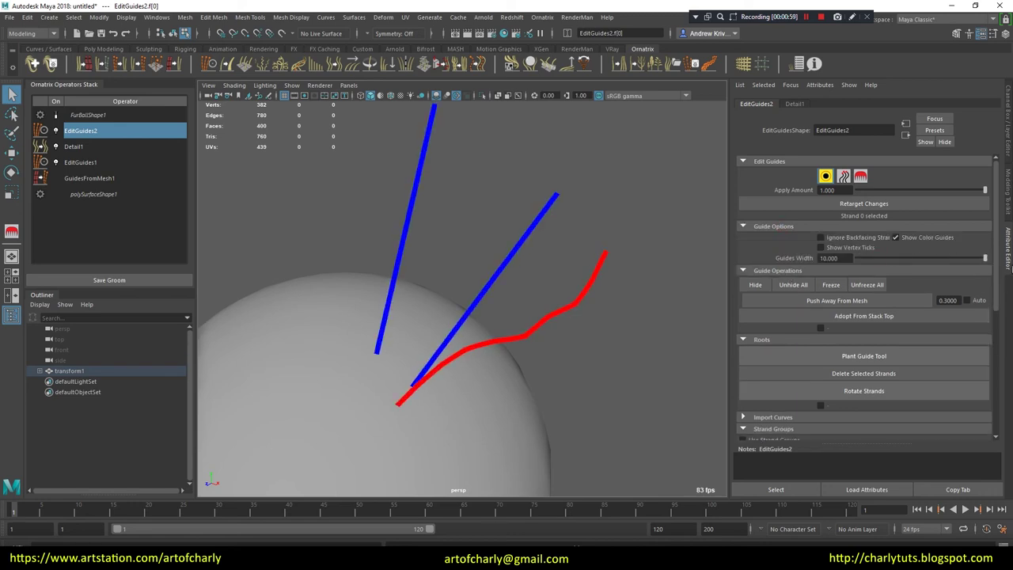
# - In EditGuides2, brush the red guide's tip up and outward
pyautogui.click(861, 177)
pyautogui.moveTo(587, 301); pyautogui.dragTo(648, 301)
pyautogui.moveTo(611, 373)
pyautogui.mouseDown()
pyautogui.moveTo(606, 387)
pyautogui.moveTo(502, 385)
pyautogui.moveTo(515, 401)
pyautogui.moveTo(511, 380)
pyautogui.moveTo(538, 357)
pyautogui.moveTo(539, 385)
pyautogui.moveTo(488, 395)
pyautogui.mouseUp()
pyautogui.moveTo(555, 373)
pyautogui.mouseDown()
pyautogui.moveTo(468, 380)
pyautogui.moveTo(483, 386)
pyautogui.mouseUp()
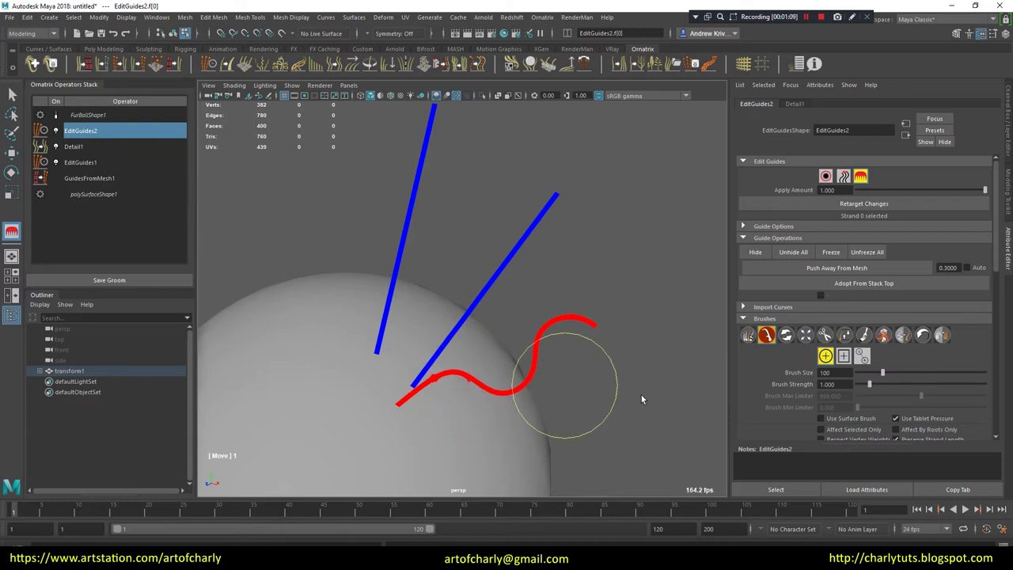
pyautogui.moveTo(998, 268); pyautogui.dragTo(994, 298)
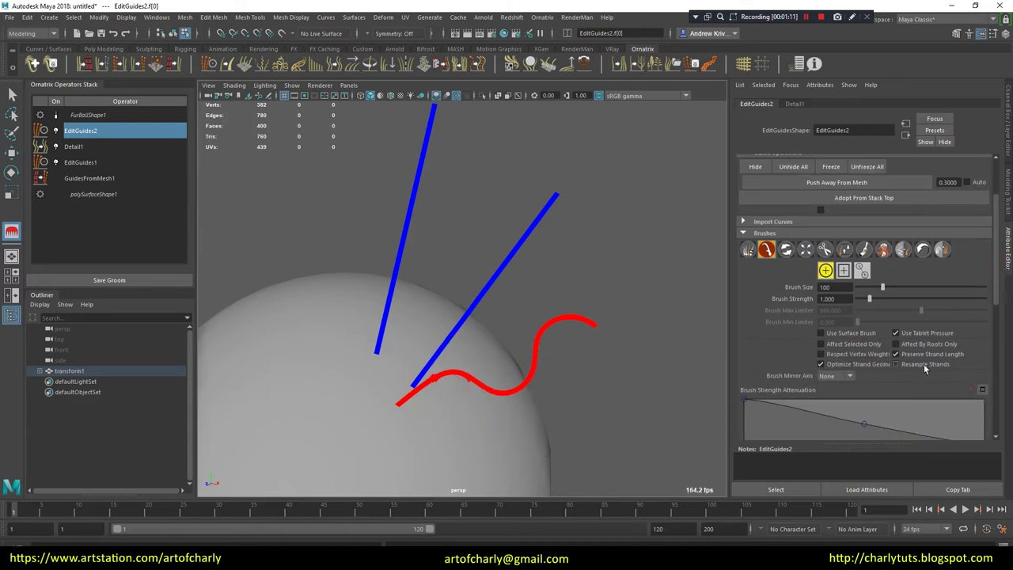
pyautogui.moveTo(453, 384); pyautogui.dragTo(575, 338)
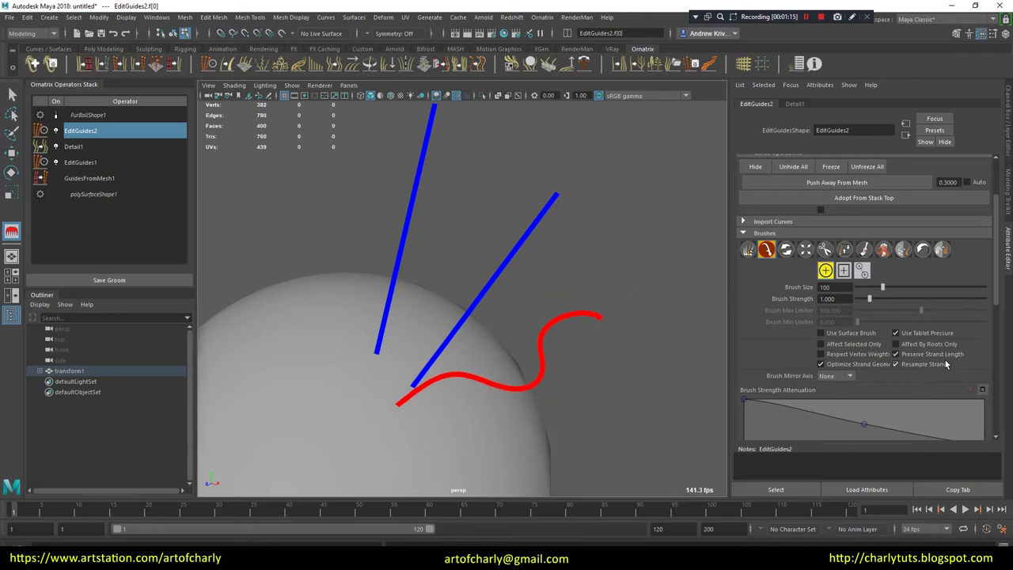
pyautogui.moveTo(635, 330)
pyautogui.mouseDown()
pyautogui.moveTo(625, 308)
pyautogui.moveTo(597, 336)
pyautogui.moveTo(623, 315)
pyautogui.moveTo(631, 356)
pyautogui.moveTo(597, 352)
pyautogui.moveTo(592, 369)
pyautogui.moveTo(626, 349)
pyautogui.mouseUp()
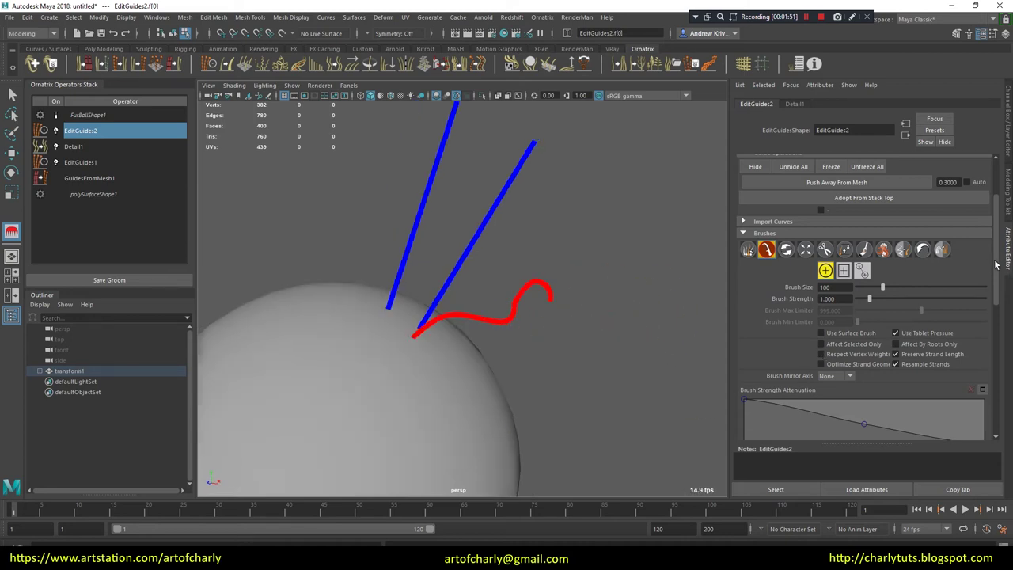
pyautogui.scroll(3, 996, 263)
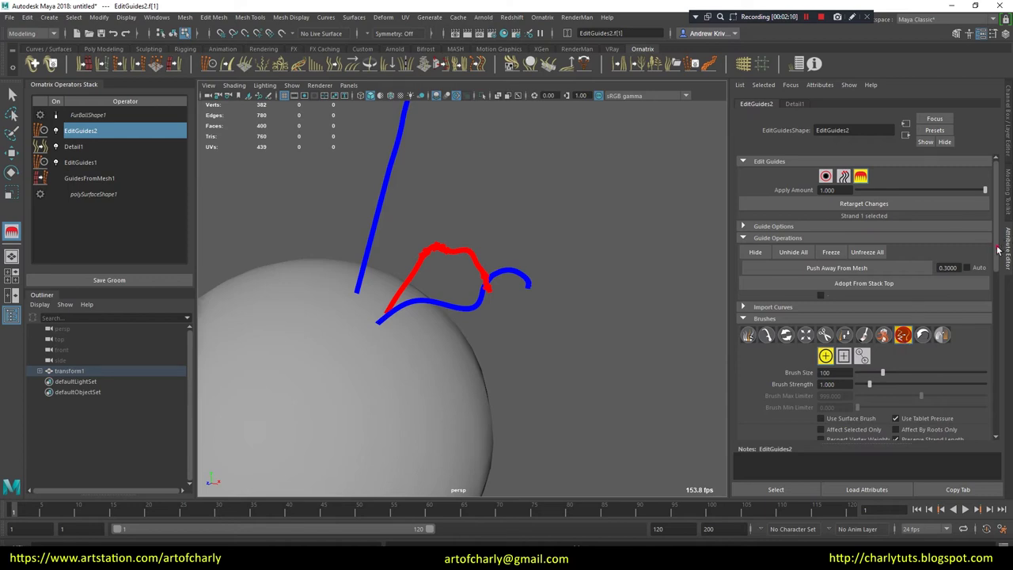
# - Smooth the red and blue guides into parallel arcs, then select the straight strand
pyautogui.scroll(-2, 950, 275)
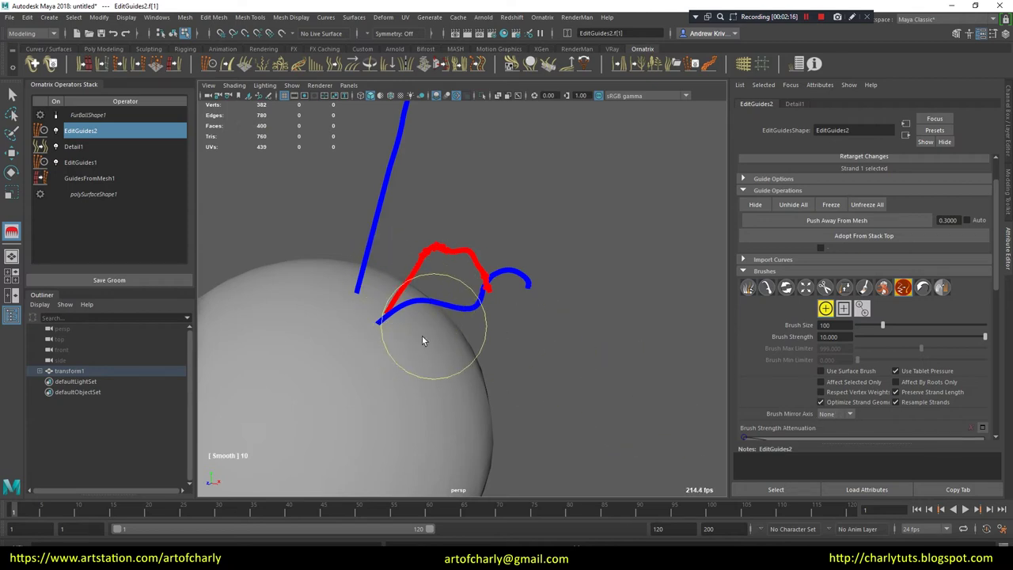
pyautogui.moveTo(588, 304); pyautogui.dragTo(449, 250)
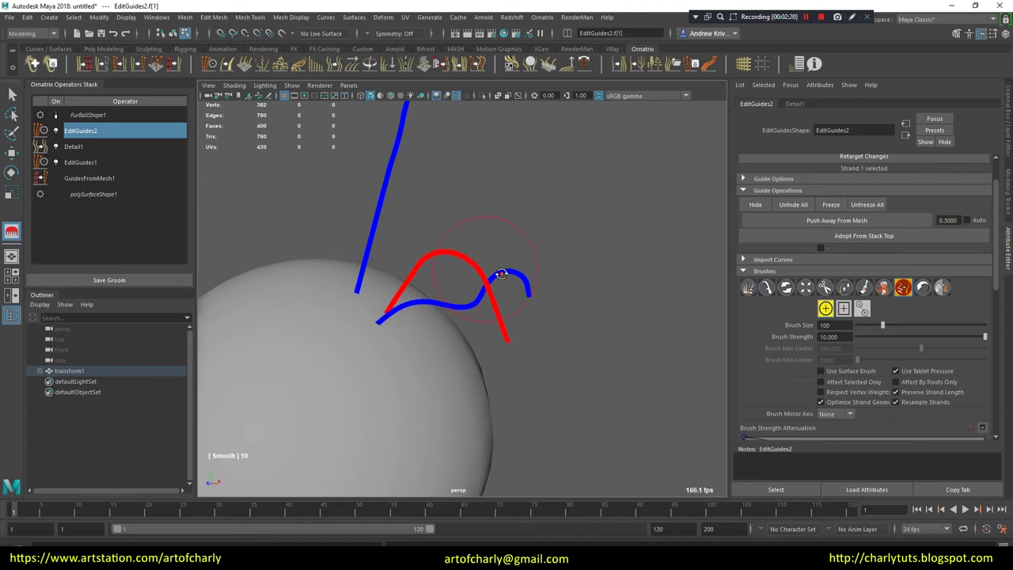
pyautogui.keyDown('alt'); pyautogui.moveTo(501, 274); pyautogui.dragTo(531, 272); pyautogui.keyUp('alt')
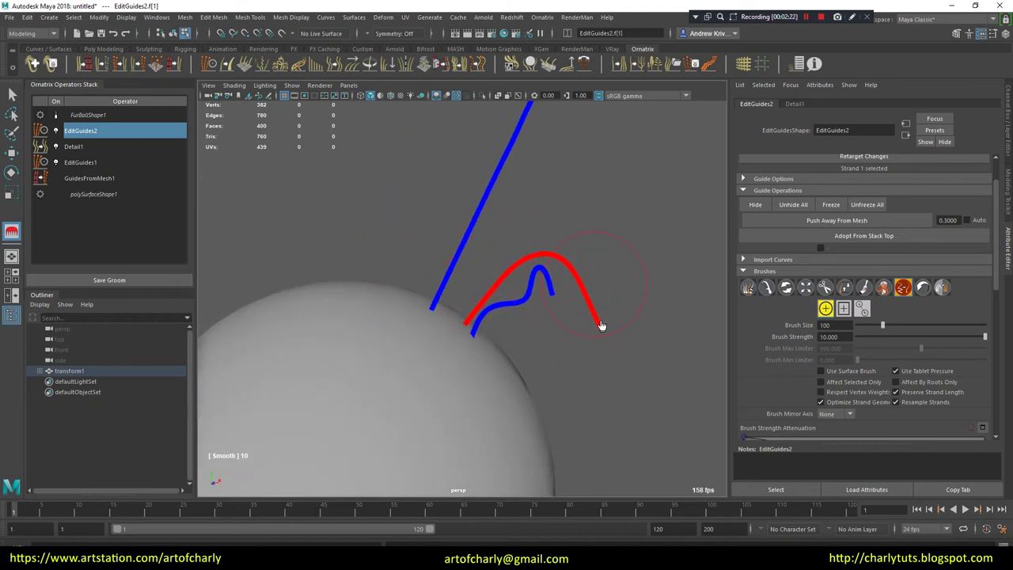
pyautogui.keyDown('alt'); pyautogui.moveTo(615, 344); pyautogui.dragTo(573, 330); pyautogui.keyUp('alt')
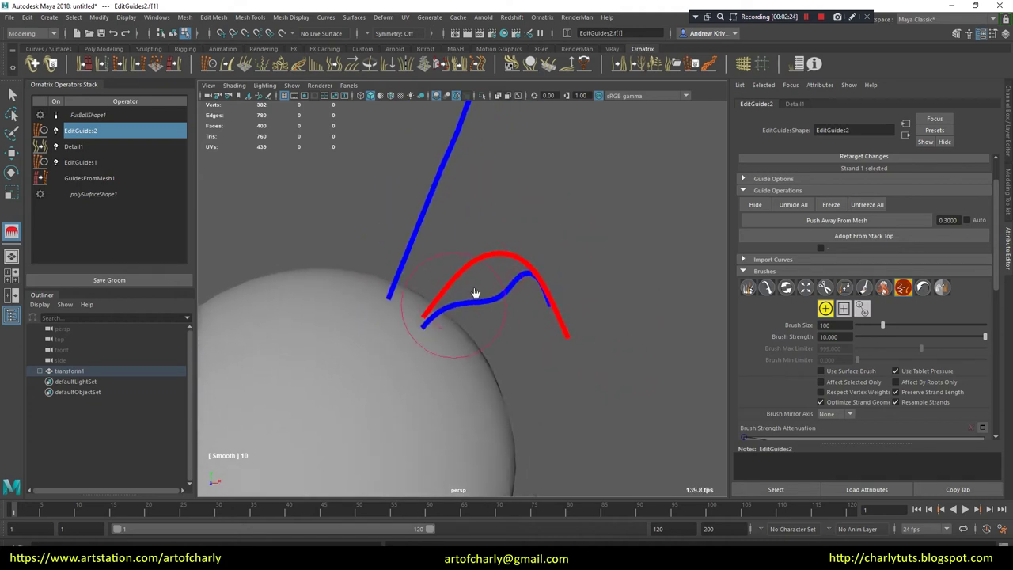
pyautogui.moveTo(540, 310)
pyautogui.mouseDown()
pyautogui.moveTo(520, 306)
pyautogui.moveTo(482, 255)
pyautogui.mouseUp()
pyautogui.keyDown('alt'); pyautogui.moveTo(570, 316); pyautogui.dragTo(602, 332); pyautogui.keyUp('alt')
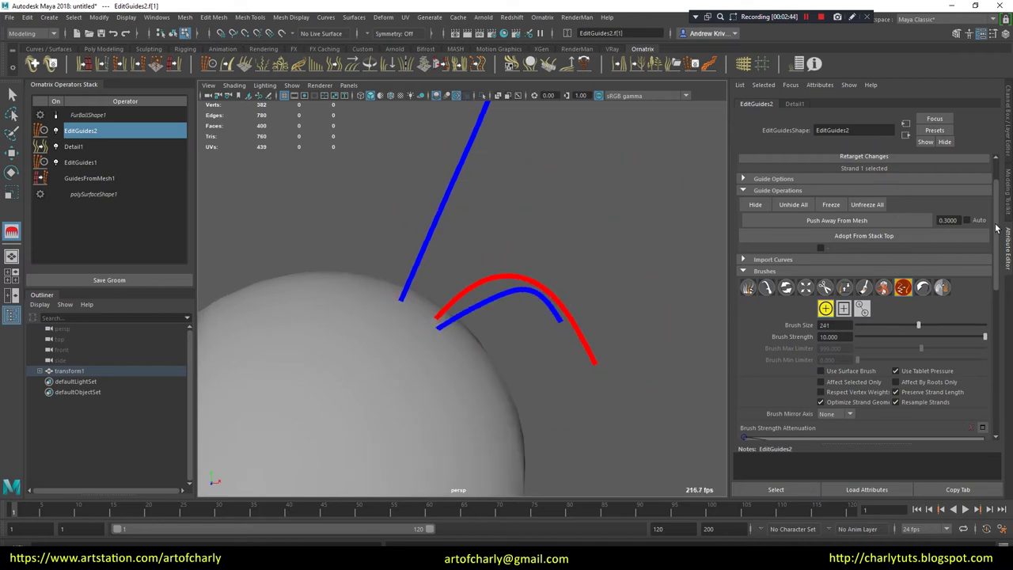
pyautogui.press('q')
pyautogui.click(446, 194)
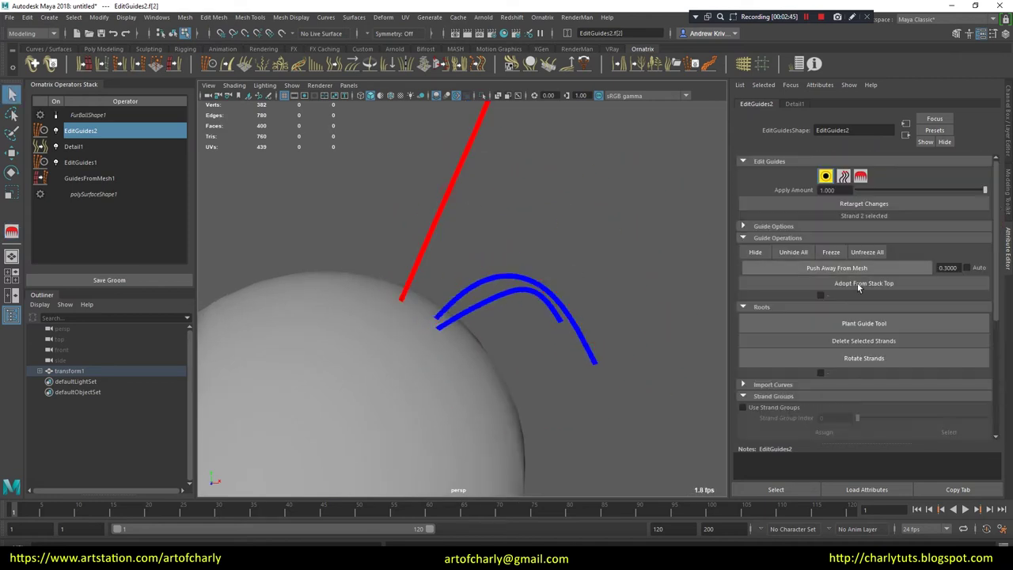
# - Turn on guide brushing and use the Move brush to pull the straight strand into a curve
pyautogui.click(867, 177)
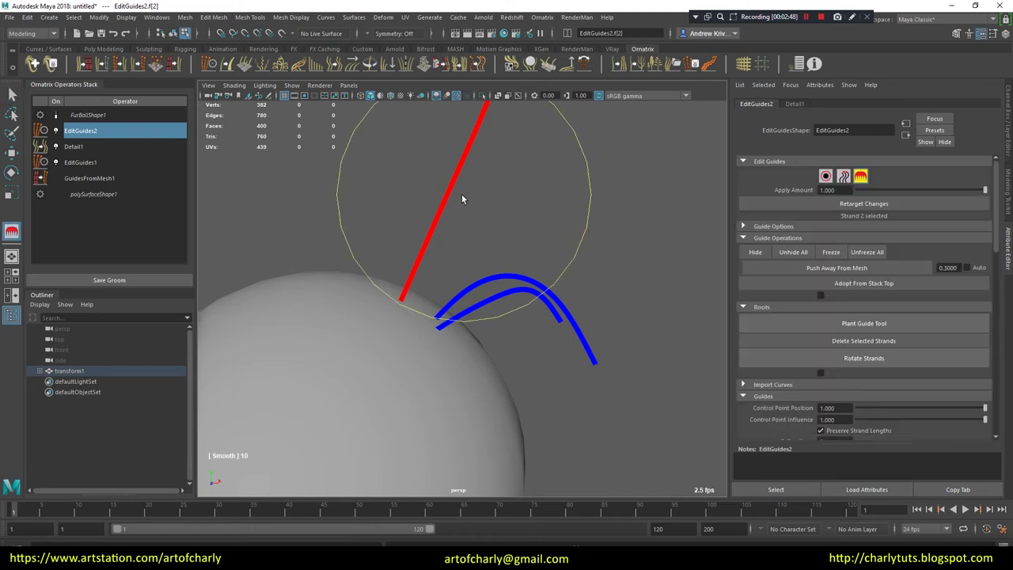
pyautogui.click(766, 335)
pyautogui.moveTo(471, 230)
pyautogui.mouseDown()
pyautogui.moveTo(437, 178)
pyautogui.moveTo(486, 234)
pyautogui.moveTo(449, 275)
pyautogui.moveTo(520, 336)
pyautogui.moveTo(475, 283)
pyautogui.mouseUp()
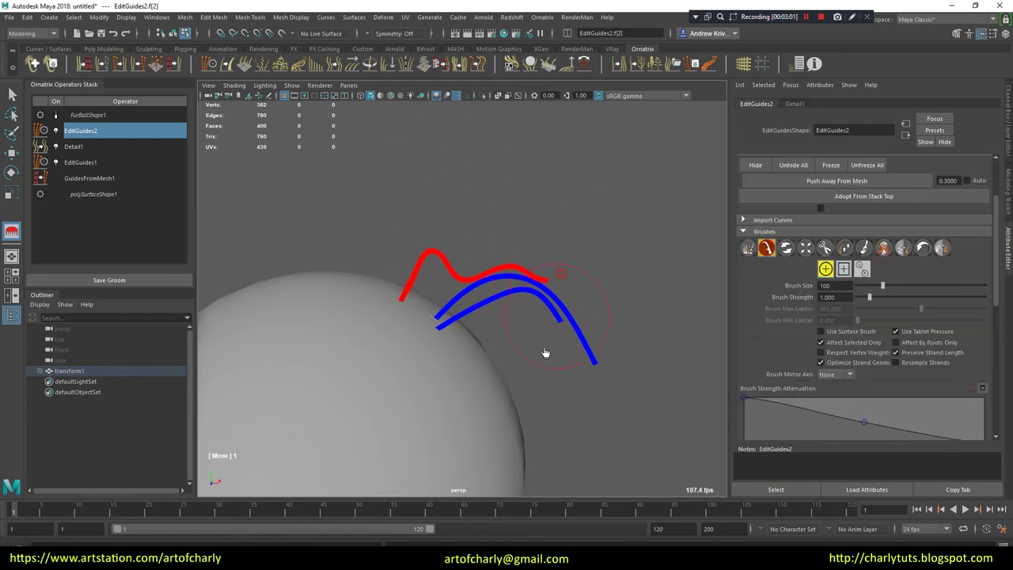
pyautogui.moveTo(545, 351)
pyautogui.keyDown('alt'); pyautogui.mouseDown()
pyautogui.moveTo(583, 333)
pyautogui.moveTo(341, 285)
pyautogui.moveTo(572, 280)
pyautogui.moveTo(625, 256)
pyautogui.mouseUp(); pyautogui.keyUp('alt')
pyautogui.moveTo(510, 300); pyautogui.dragTo(475, 272)
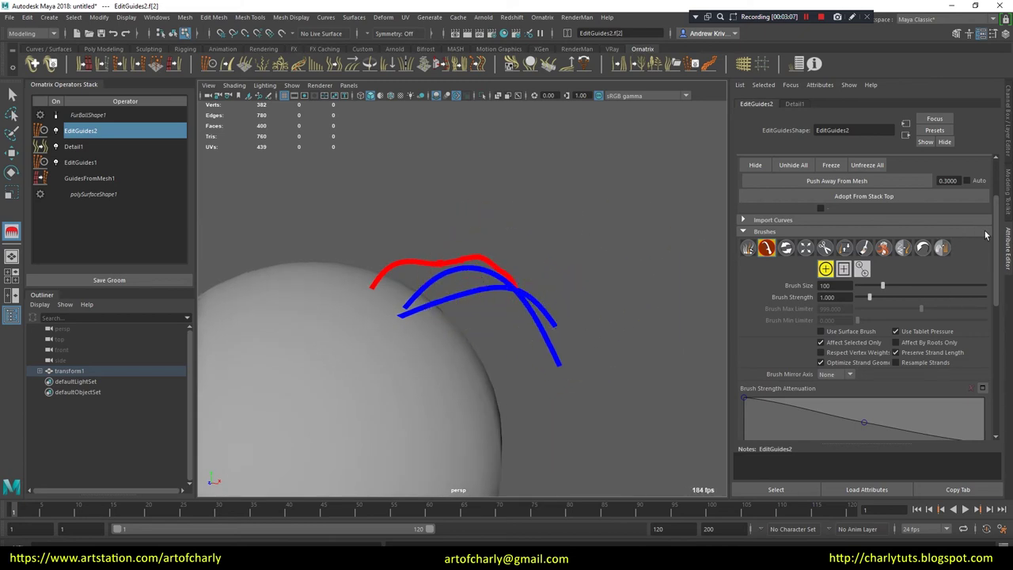
pyautogui.scroll(1, 871, 262)
# - Smooth the newly bent strand with the Smooth brush, checking it from several angles
pyautogui.click(903, 265)
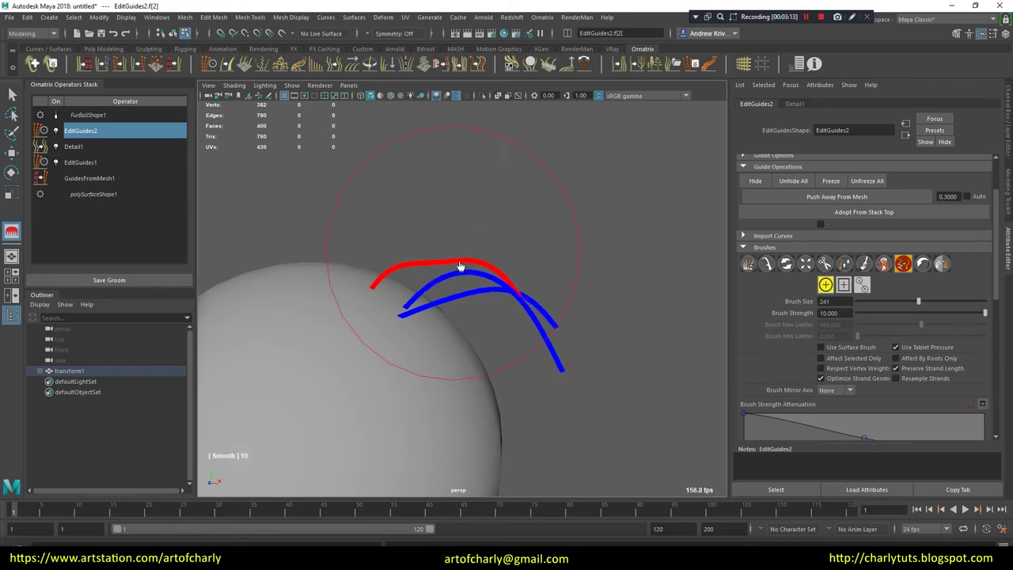
pyautogui.moveTo(446, 251)
pyautogui.keyDown('alt'); pyautogui.mouseDown()
pyautogui.moveTo(542, 361)
pyautogui.moveTo(701, 332)
pyautogui.mouseUp(); pyautogui.keyUp('alt')
pyautogui.keyDown('alt'); pyautogui.moveTo(583, 276); pyautogui.dragTo(491, 249); pyautogui.keyUp('alt')
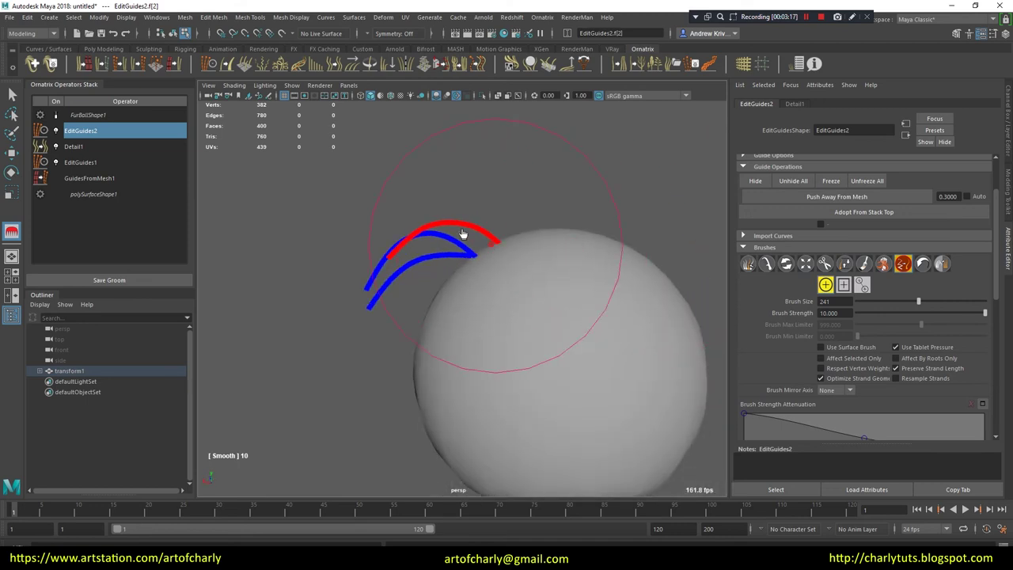
pyautogui.moveTo(515, 314)
pyautogui.keyDown('alt'); pyautogui.mouseDown()
pyautogui.moveTo(637, 298)
pyautogui.moveTo(588, 253)
pyautogui.moveTo(613, 298)
pyautogui.mouseUp(); pyautogui.keyUp('alt')
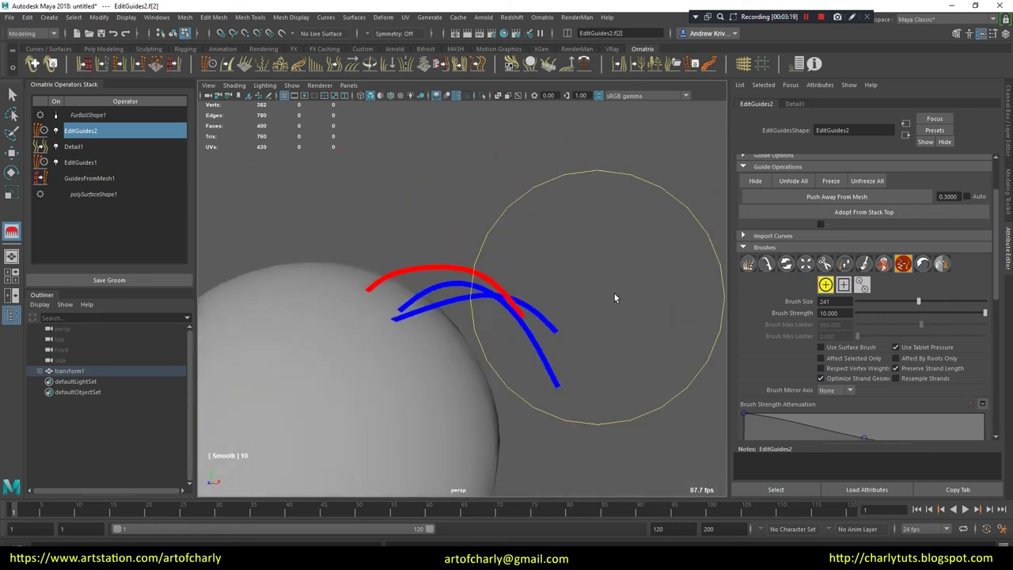
pyautogui.moveTo(570, 349)
pyautogui.keyDown('alt'); pyautogui.mouseDown()
pyautogui.moveTo(597, 351)
pyautogui.moveTo(627, 321)
pyautogui.mouseUp(); pyautogui.keyUp('alt')
# - Move-brush the red strand's tip into an arc alongside the others, then exit brushing with Q
pyautogui.click(767, 264)
pyautogui.moveTo(429, 409)
pyautogui.keyDown('alt'); pyautogui.mouseDown()
pyautogui.moveTo(539, 362)
pyautogui.moveTo(599, 362)
pyautogui.mouseUp(); pyautogui.keyUp('alt')
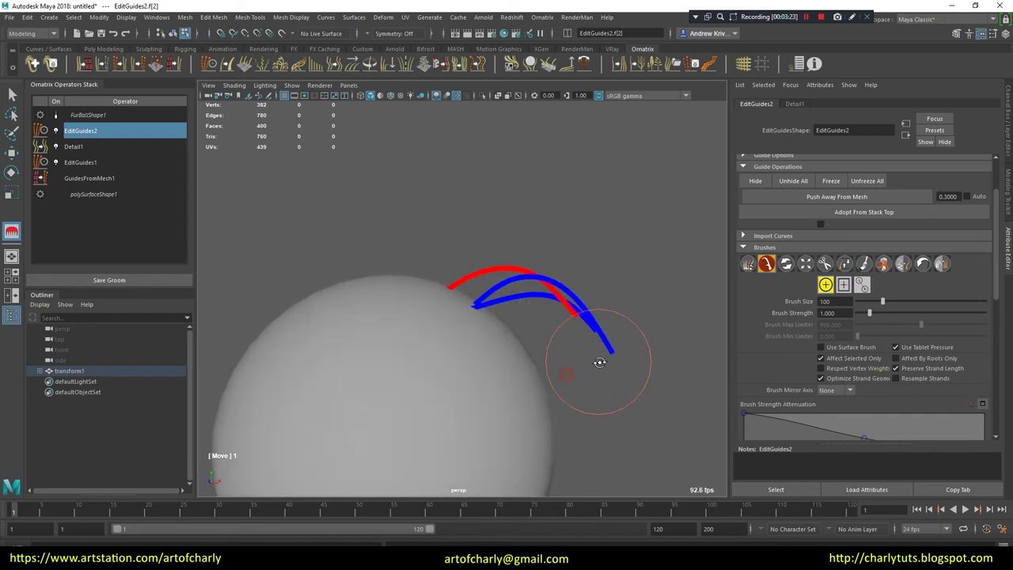
pyautogui.moveTo(497, 248); pyautogui.dragTo(573, 359)
pyautogui.moveTo(515, 303); pyautogui.dragTo(597, 269)
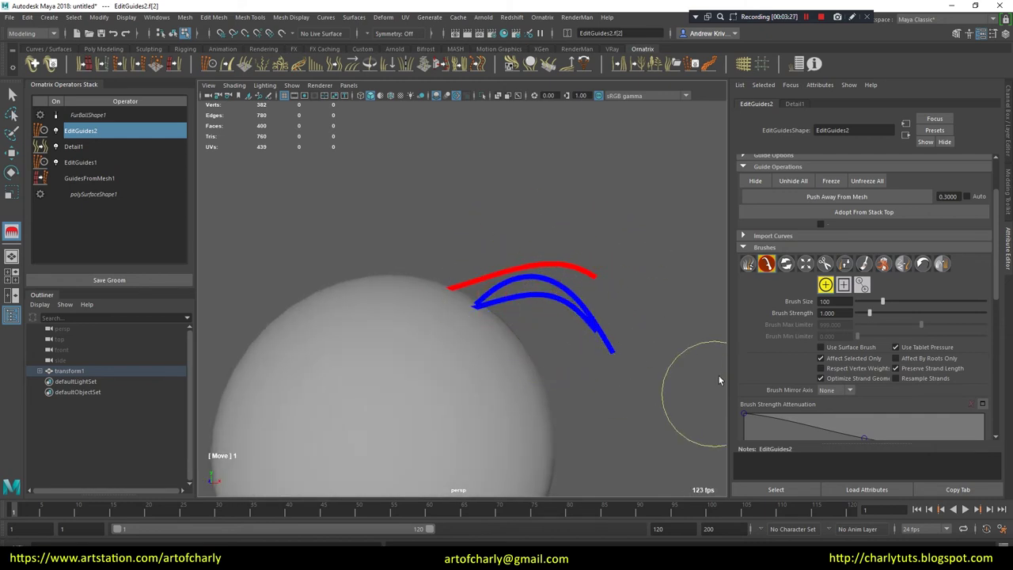
pyautogui.keyDown('alt'); pyautogui.moveTo(719, 380); pyautogui.dragTo(634, 317); pyautogui.keyUp('alt')
pyautogui.moveTo(583, 271)
pyautogui.mouseDown()
pyautogui.moveTo(627, 371)
pyautogui.moveTo(673, 340)
pyautogui.mouseUp()
pyautogui.press('q')
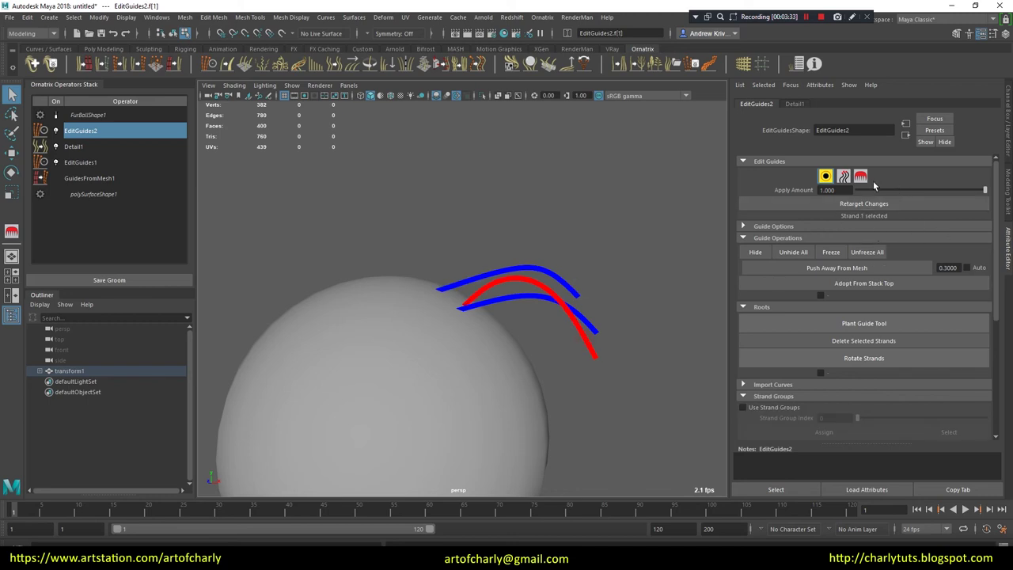
# - Enlarge the Move brush to 239, raise strength to 3.964, and brush the red strand down beneath the others
pyautogui.click(861, 176)
pyautogui.moveTo(504, 267)
pyautogui.mouseDown()
pyautogui.moveTo(586, 275)
pyautogui.moveTo(481, 276)
pyautogui.moveTo(656, 271)
pyautogui.mouseUp()
pyautogui.moveTo(592, 280); pyautogui.dragTo(688, 261)
pyautogui.moveTo(602, 217); pyautogui.dragTo(612, 254)
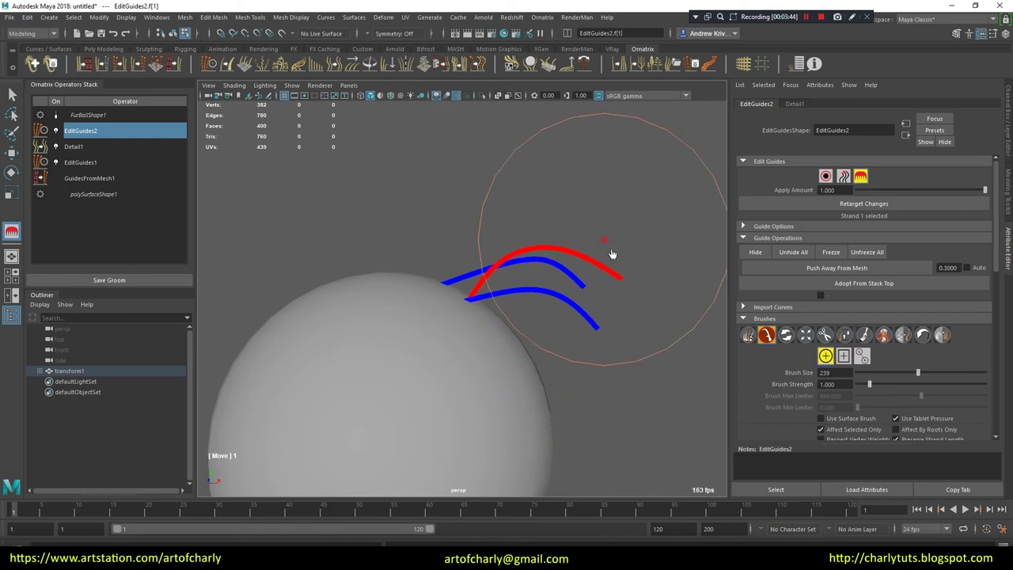
pyautogui.moveTo(624, 323)
pyautogui.mouseDown()
pyautogui.moveTo(522, 253)
pyautogui.moveTo(551, 312)
pyautogui.moveTo(611, 344)
pyautogui.mouseUp()
pyautogui.click(907, 385)
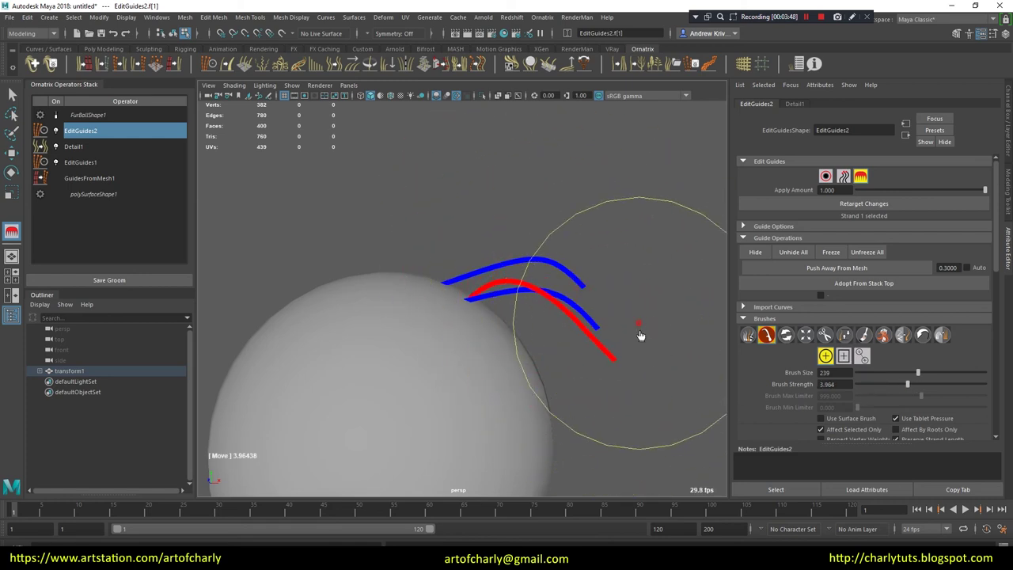
pyautogui.moveTo(533, 276)
pyautogui.mouseDown()
pyautogui.moveTo(556, 351)
pyautogui.moveTo(606, 339)
pyautogui.moveTo(528, 366)
pyautogui.moveTo(449, 418)
pyautogui.moveTo(381, 434)
pyautogui.moveTo(589, 314)
pyautogui.mouseUp()
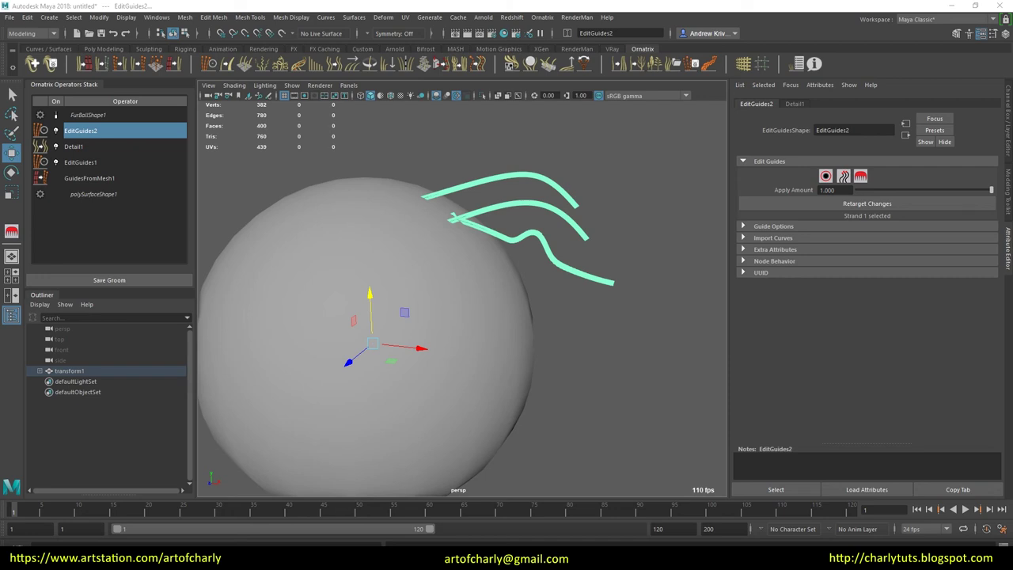